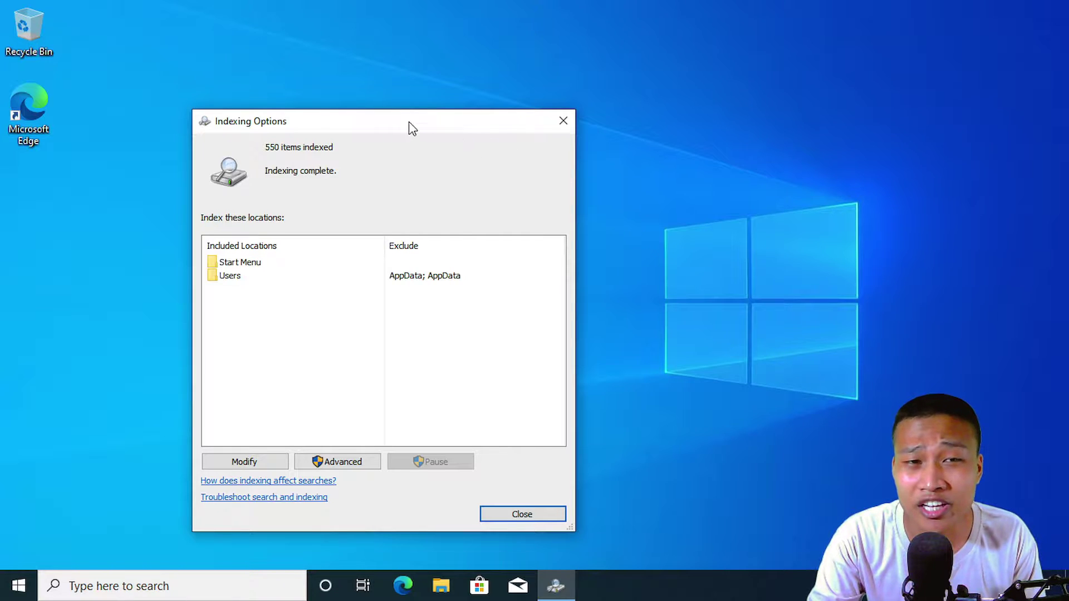
Step: Move the Indexing Options window aside and search Windows for "command", dismissing the search without opening anything
drag(405, 122, 517, 96)
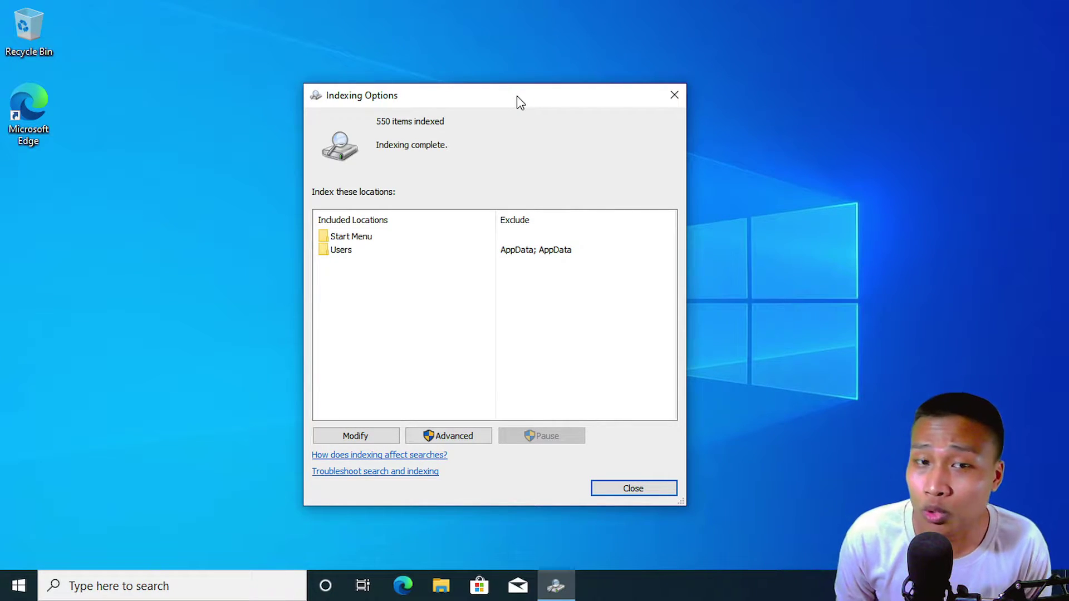
click(156, 585)
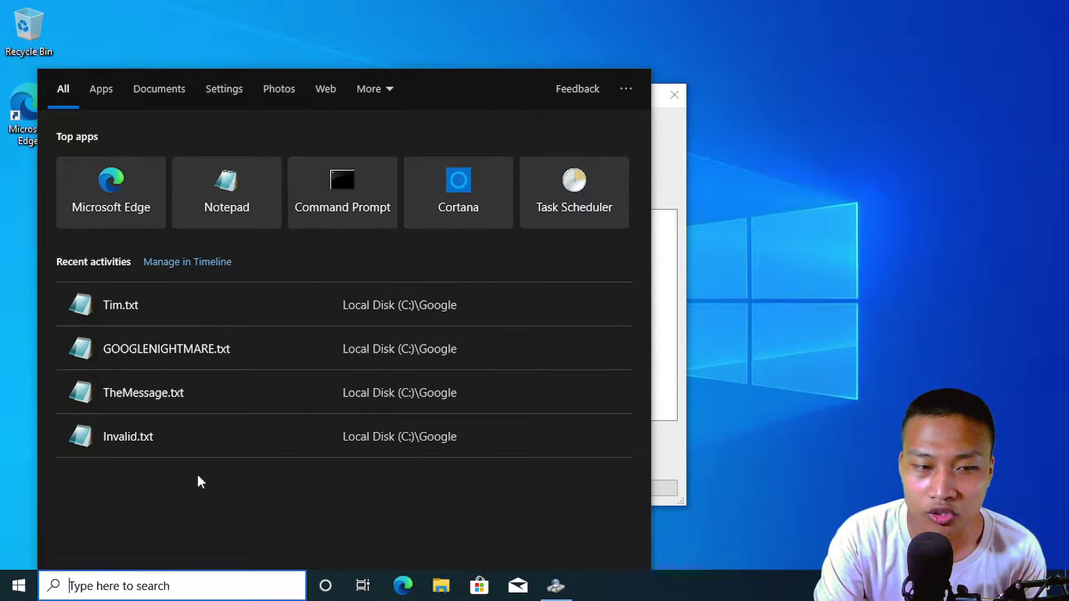
text(con)
key(BackSpace)
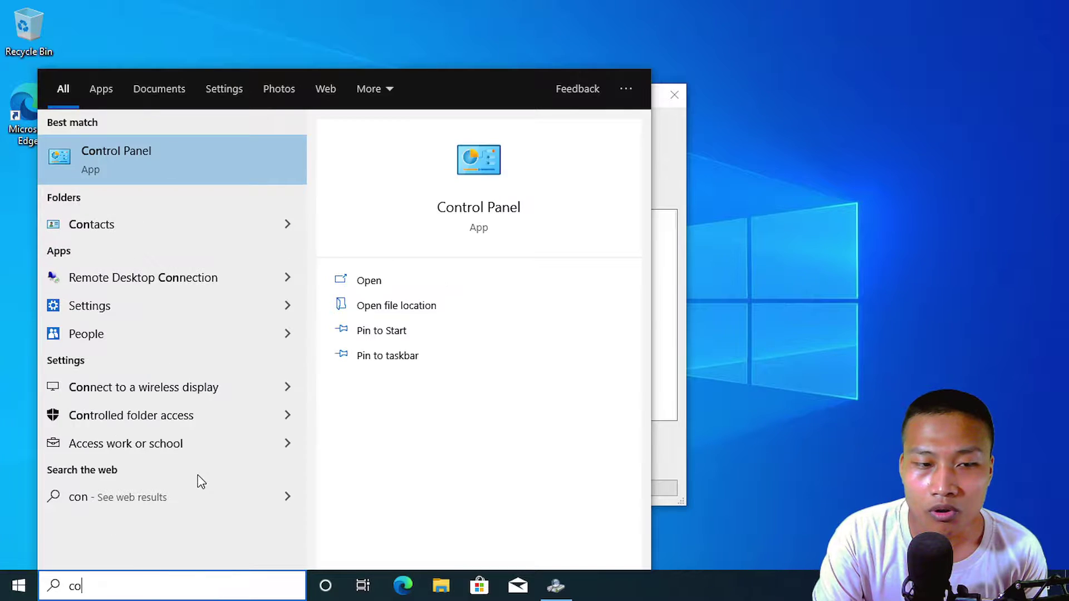
text(mmand)
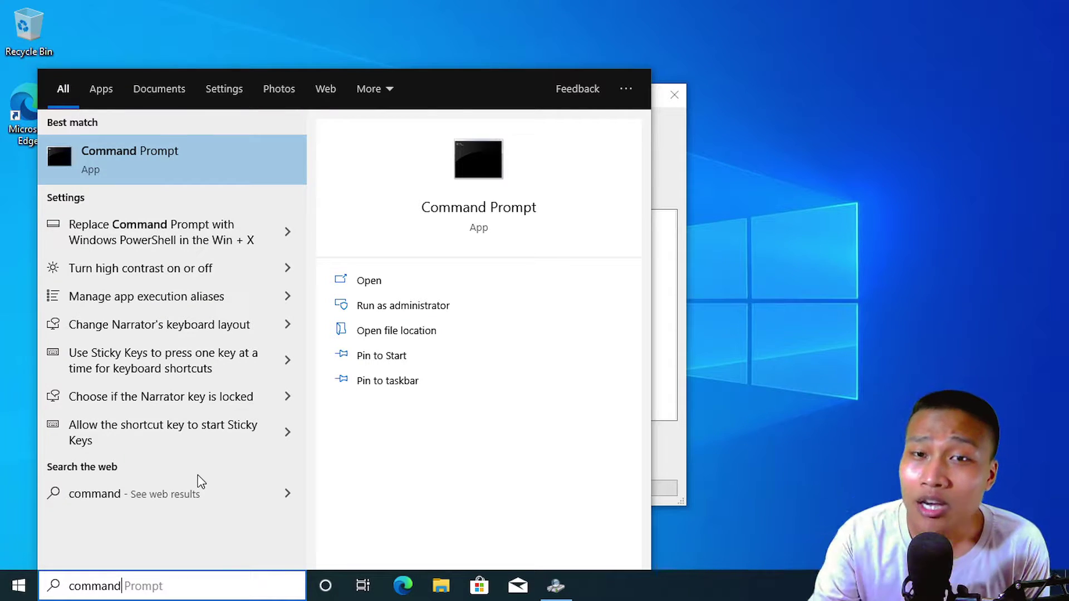
click(680, 158)
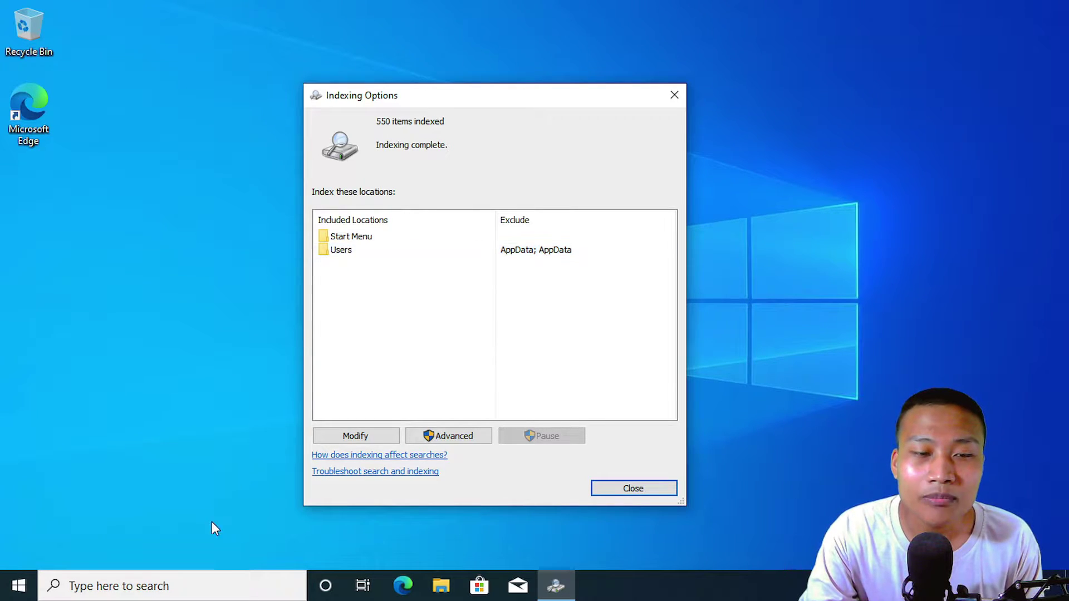
Step: Search Windows for "command", open Command Prompt from the best match, and close it again
click(183, 590)
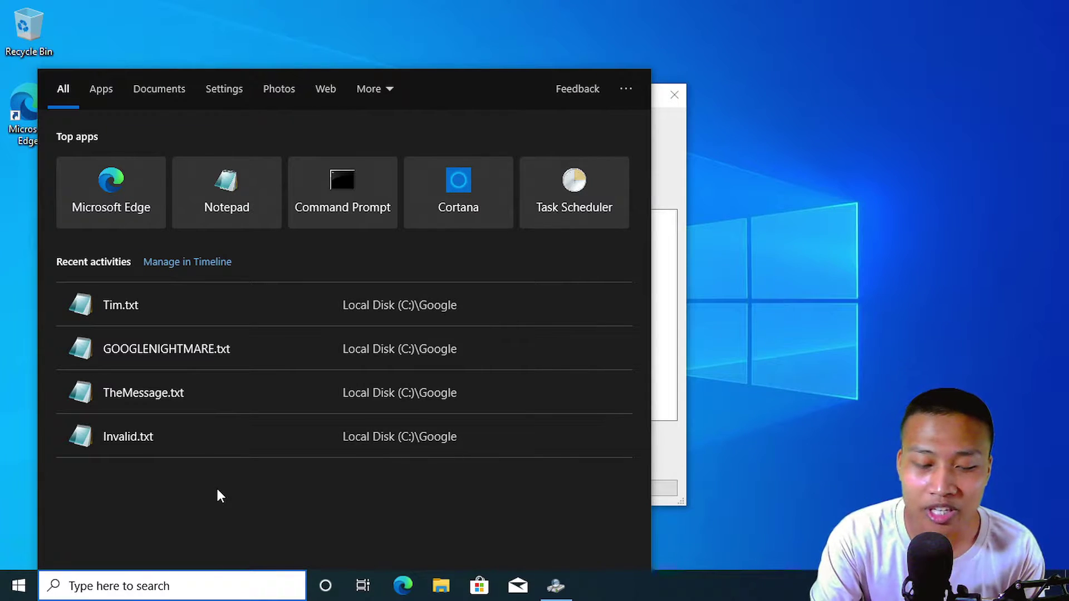
text(command)
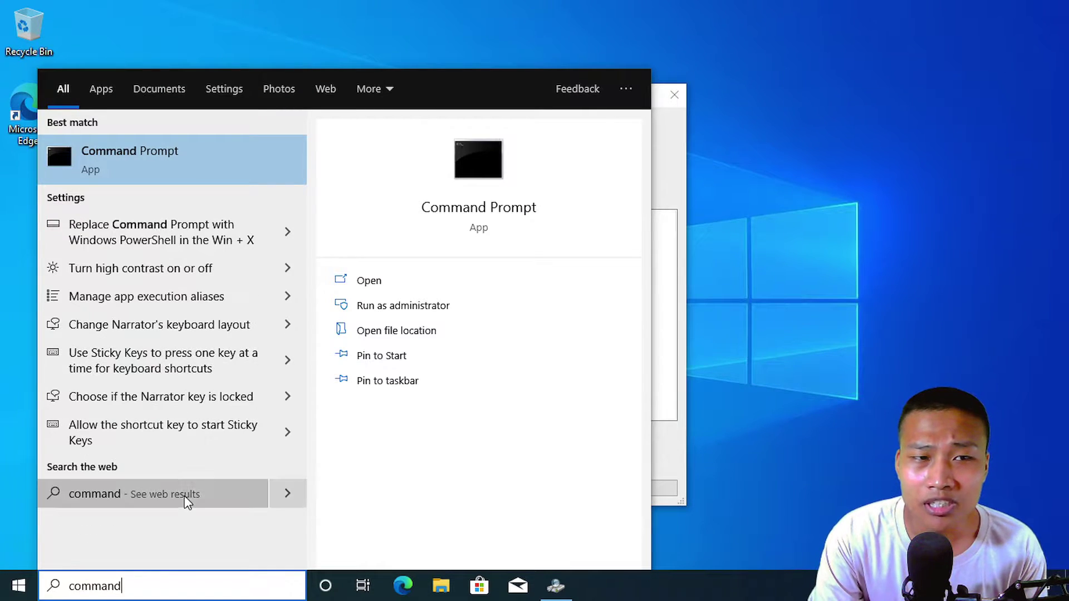
click(196, 147)
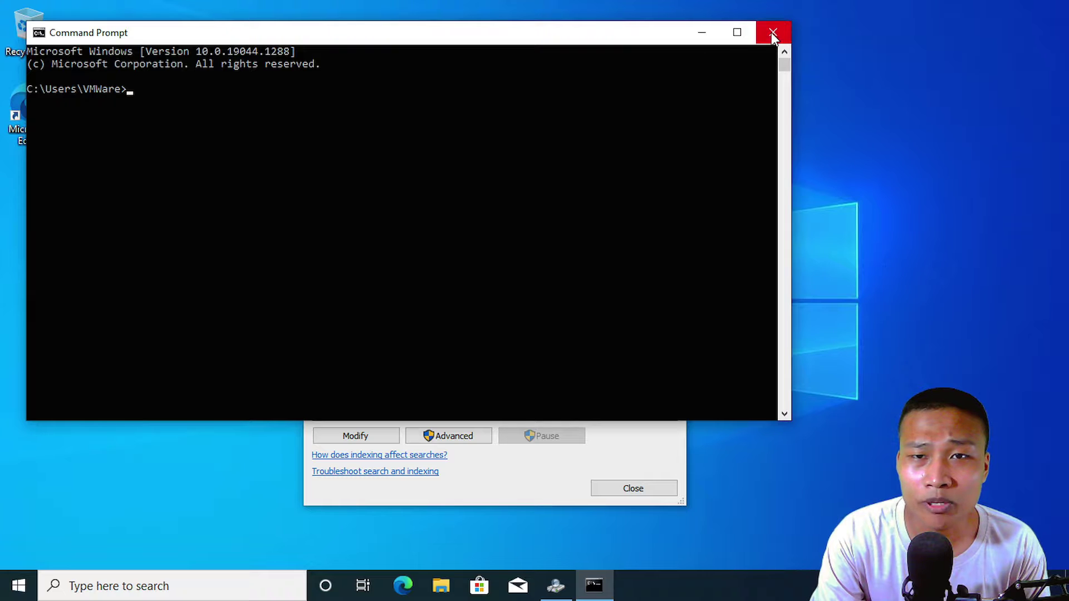
click(773, 34)
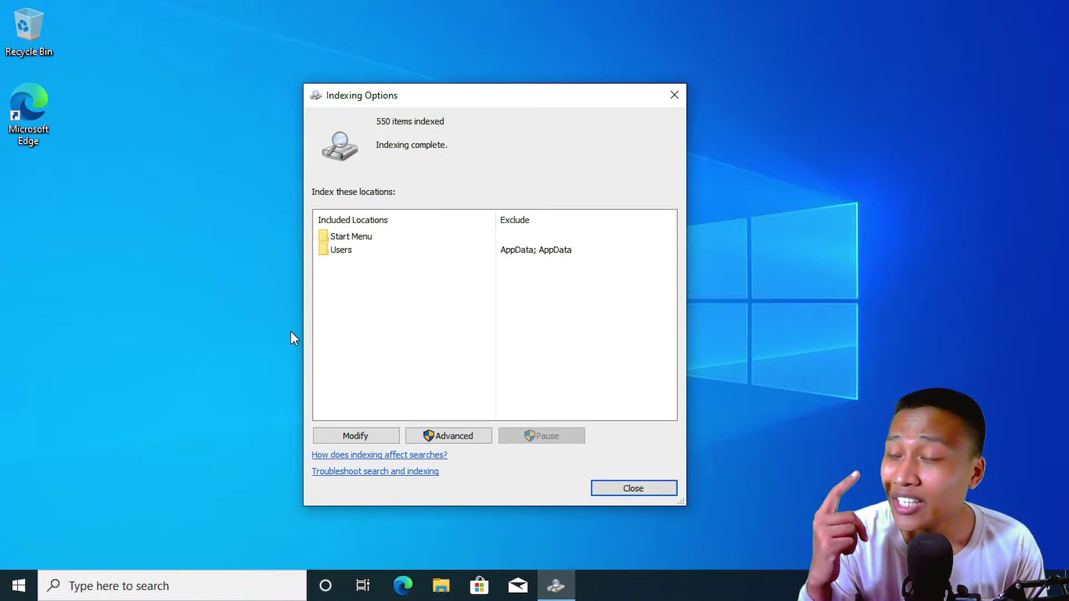
Step: Search Windows with only the letter "c" to view the suggested apps, and dismiss the search
click(182, 584)
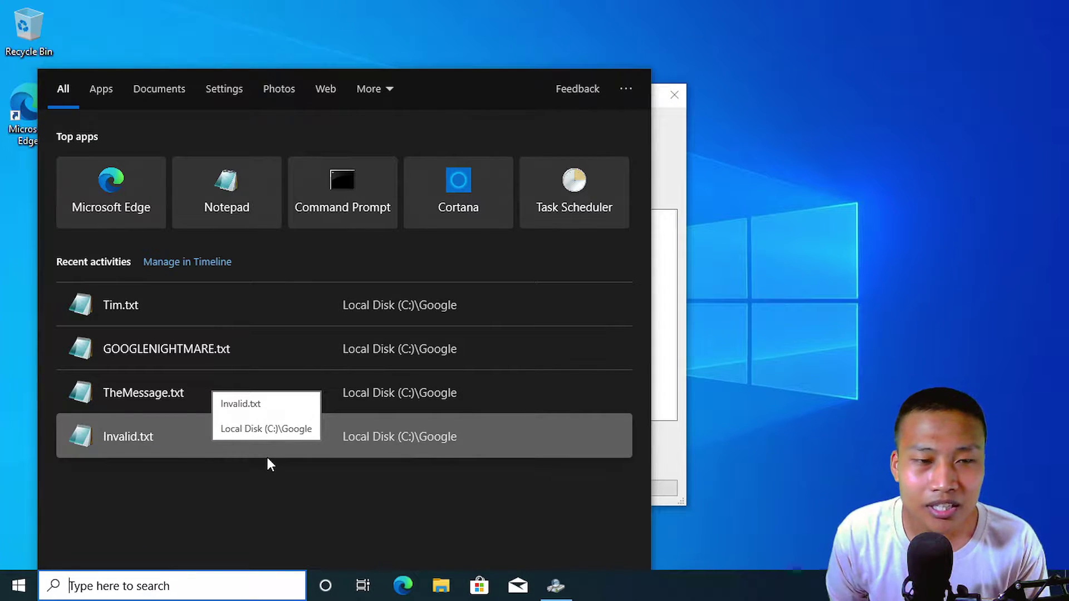
text(c)
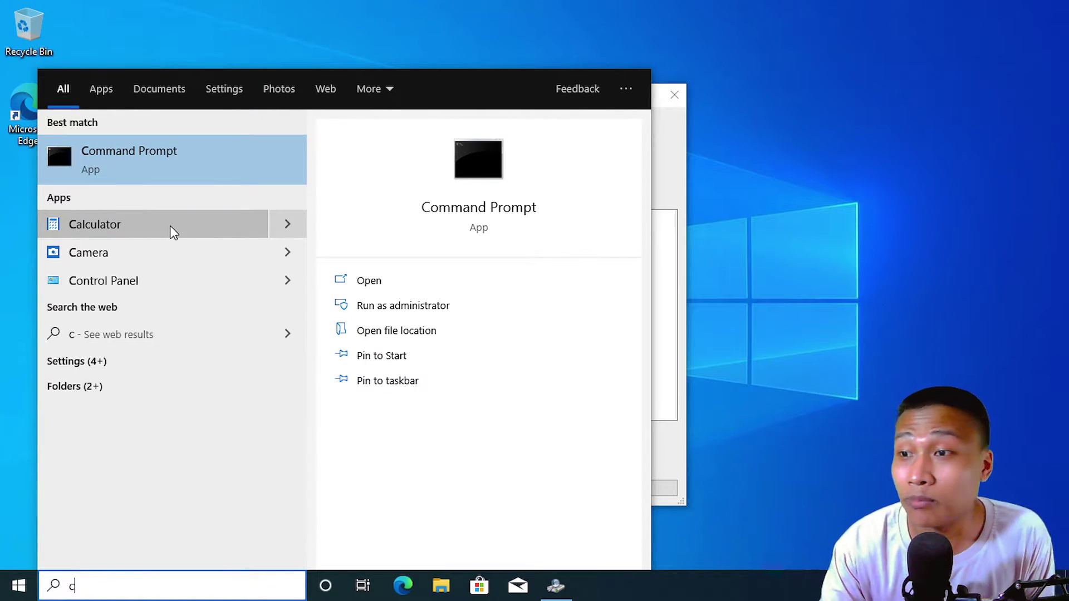
click(676, 151)
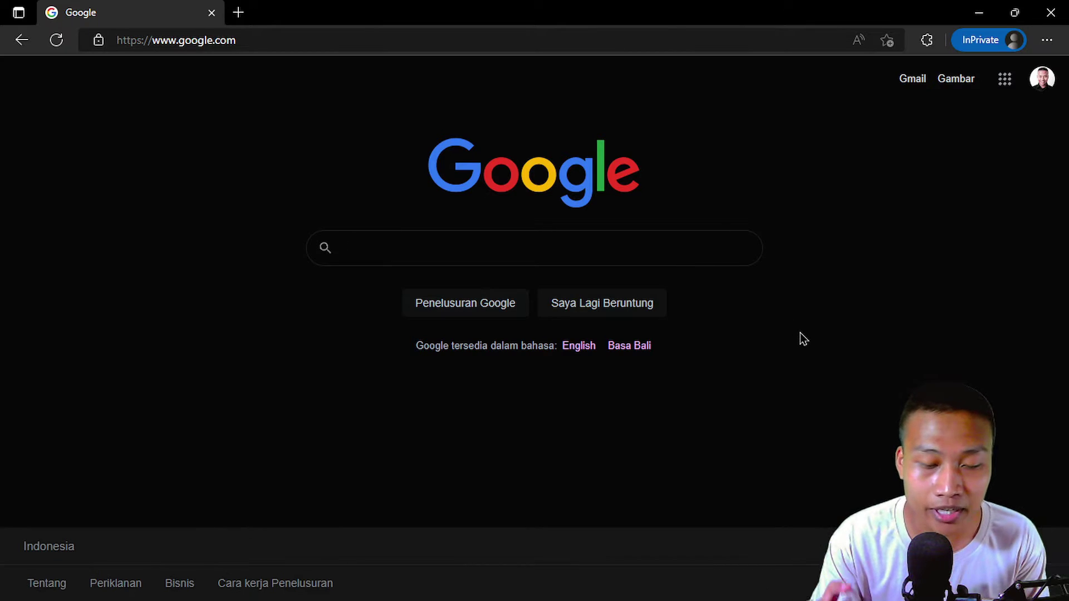
Step: View Google's search suggestions for the single letters "g" and "p", and minimize the browser
text(g)
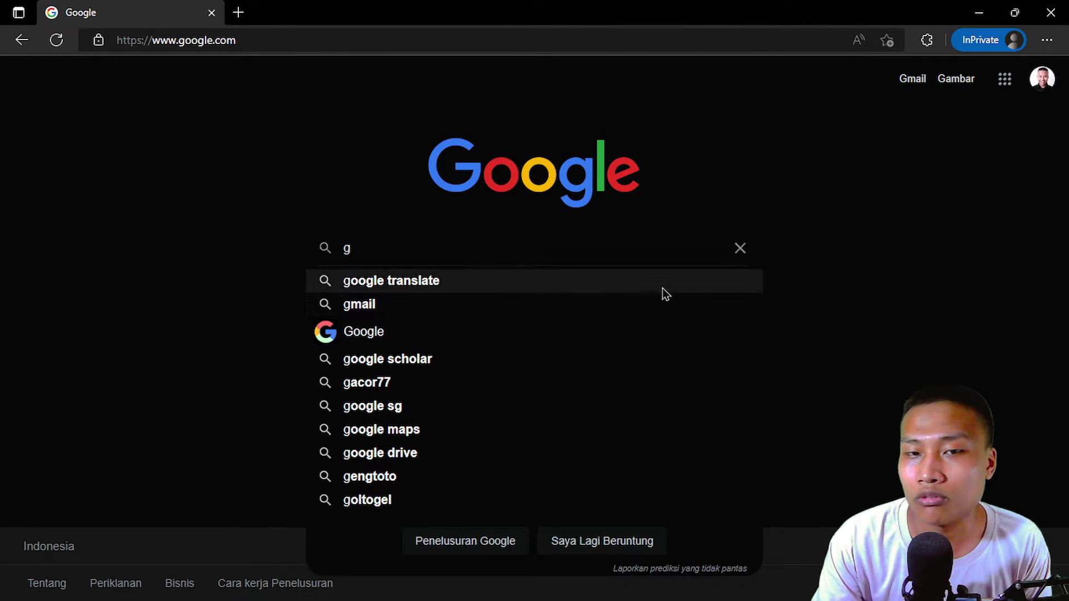
key(BackSpace)
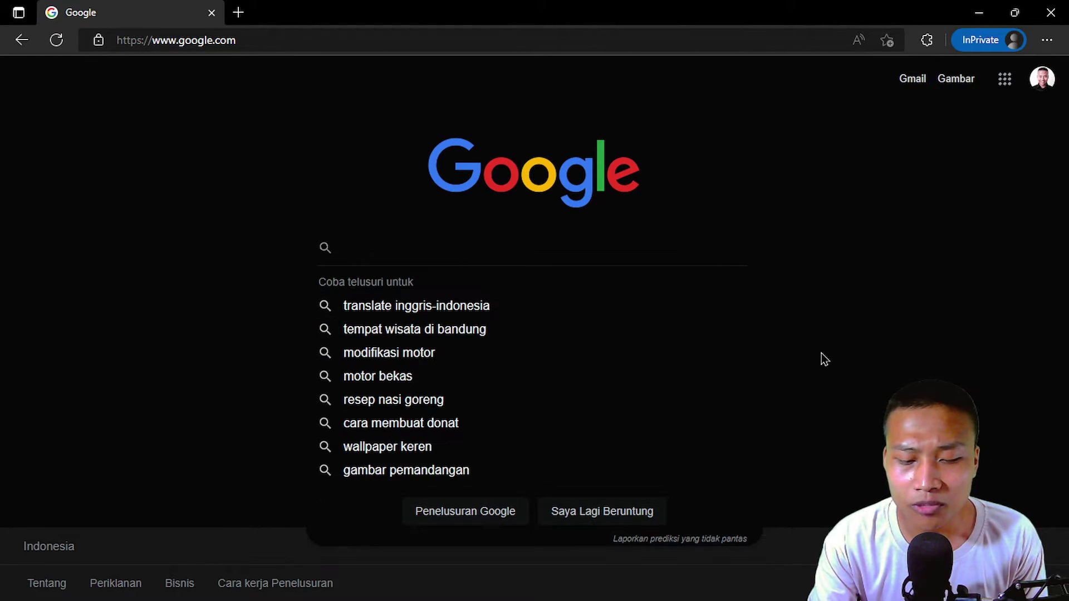
text(p)
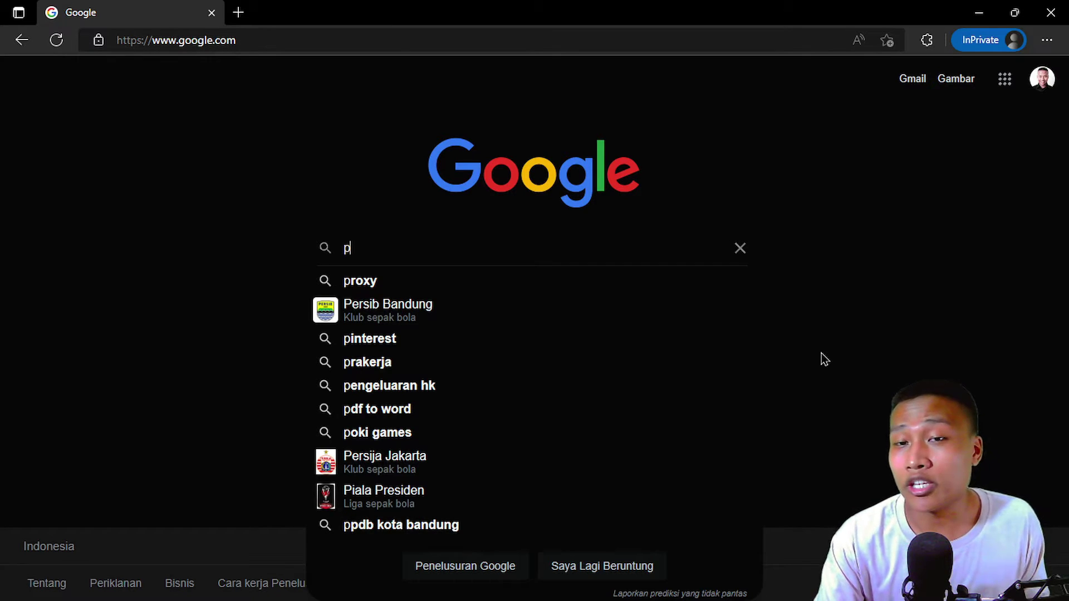
key(BackSpace)
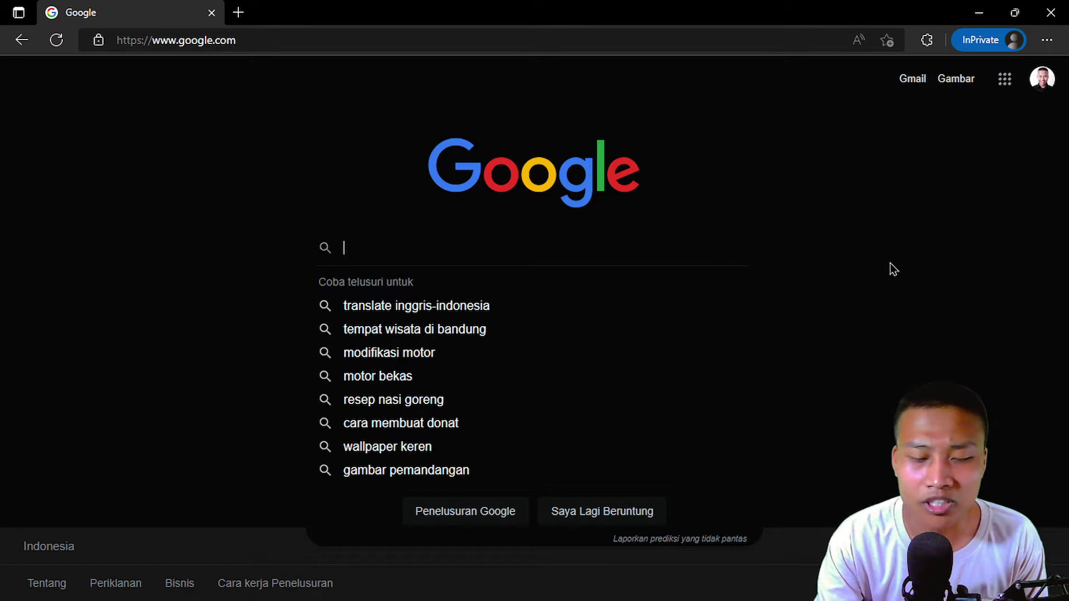
text(p)
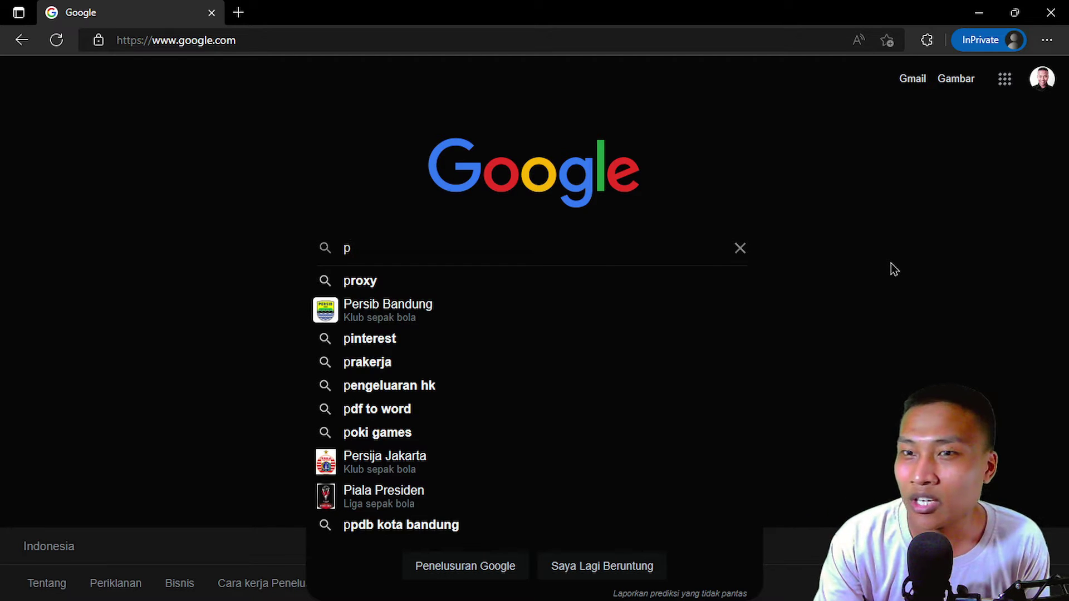
click(978, 12)
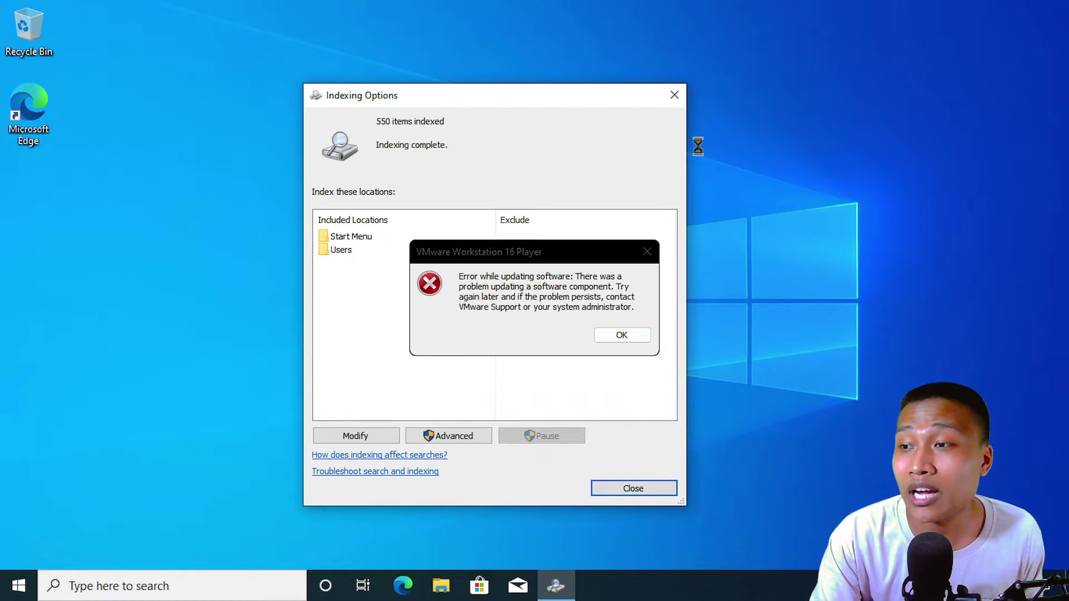
Step: Dismiss the VMware error, view the File Types in the advanced indexing options, and close Indexing Options without changes
click(467, 436)
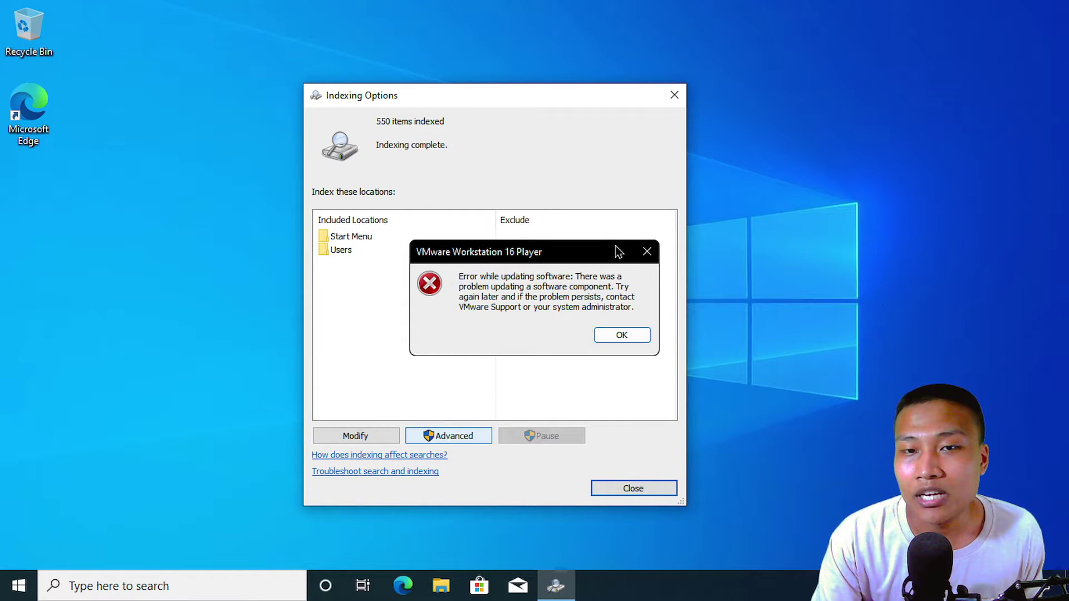
click(647, 252)
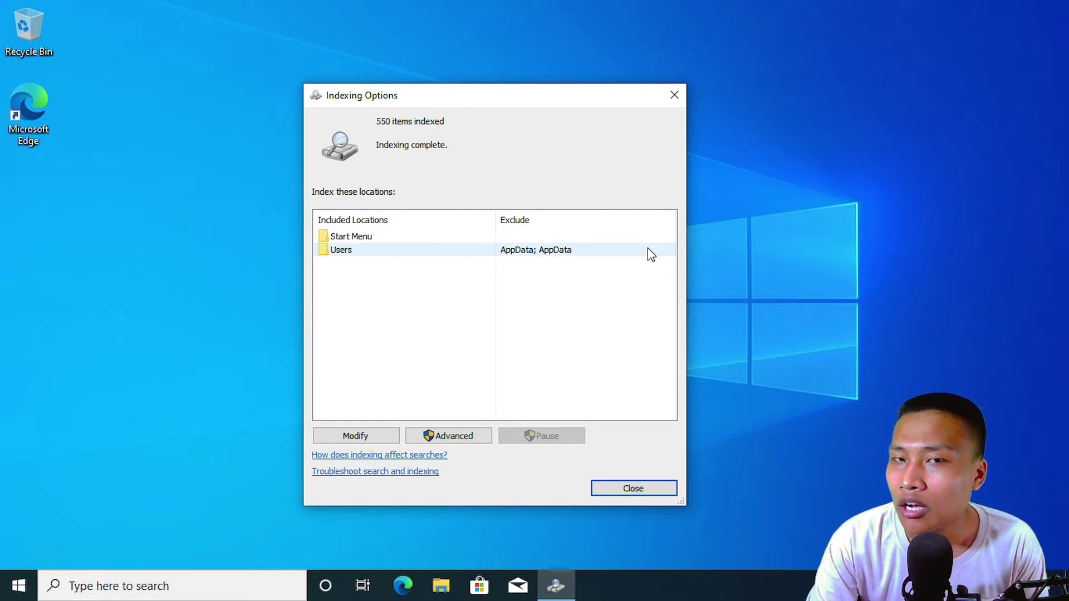
click(429, 436)
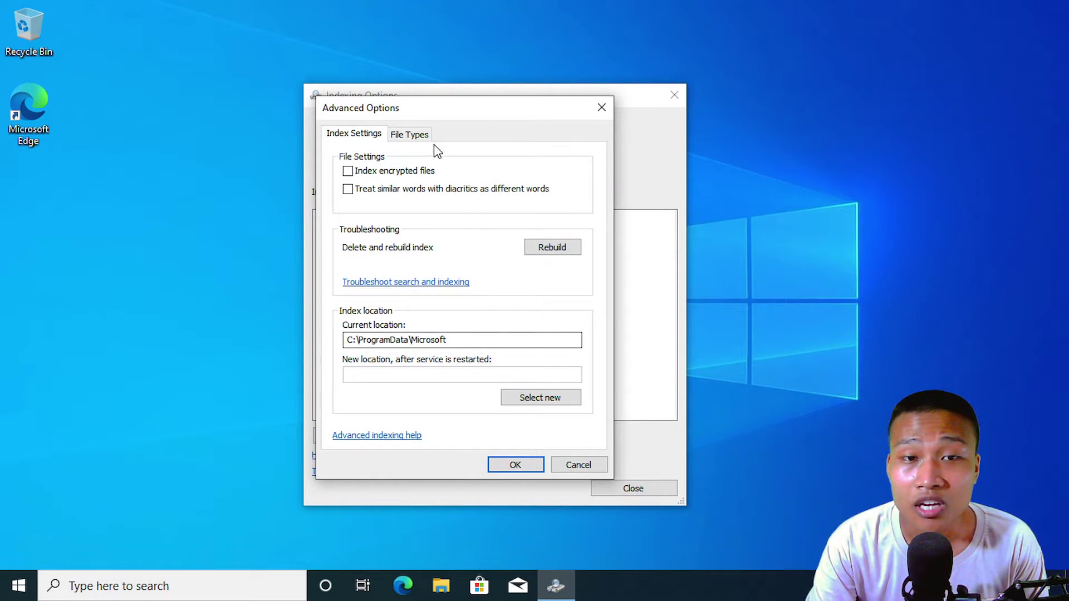
click(424, 135)
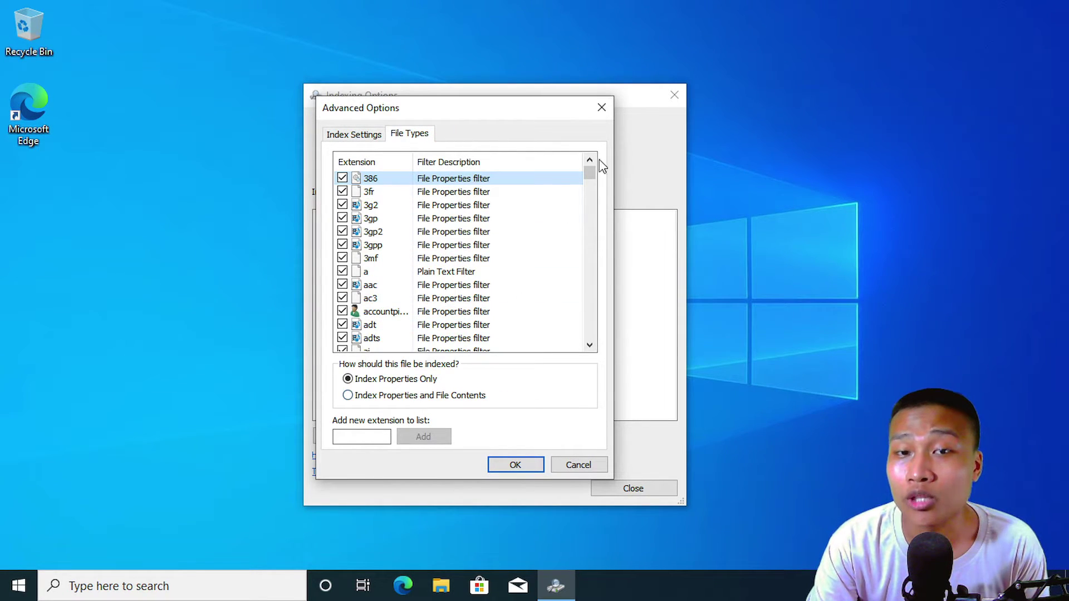
click(601, 107)
click(366, 239)
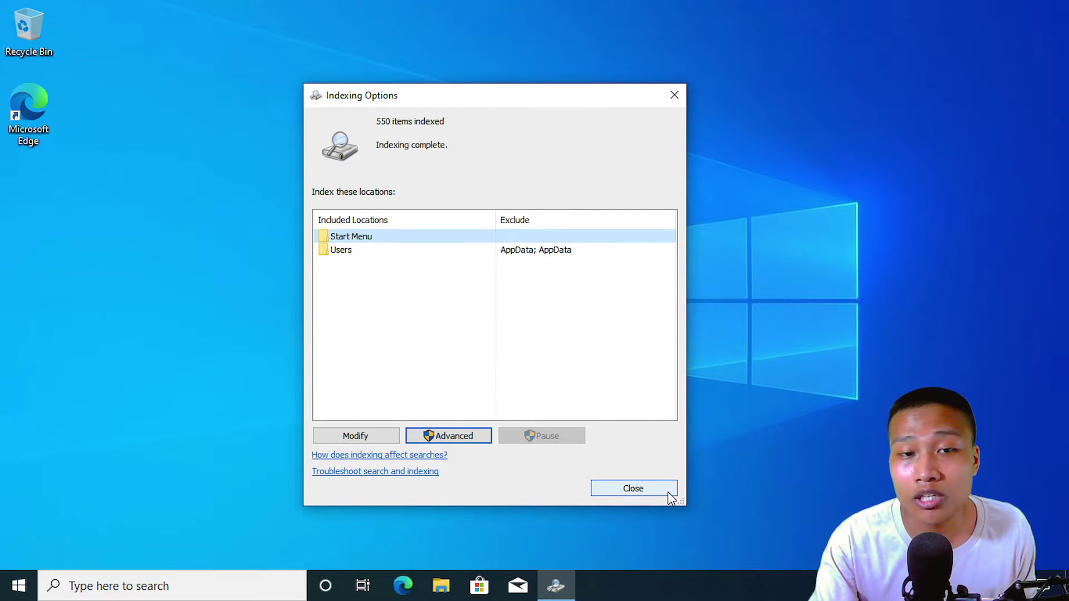
click(624, 487)
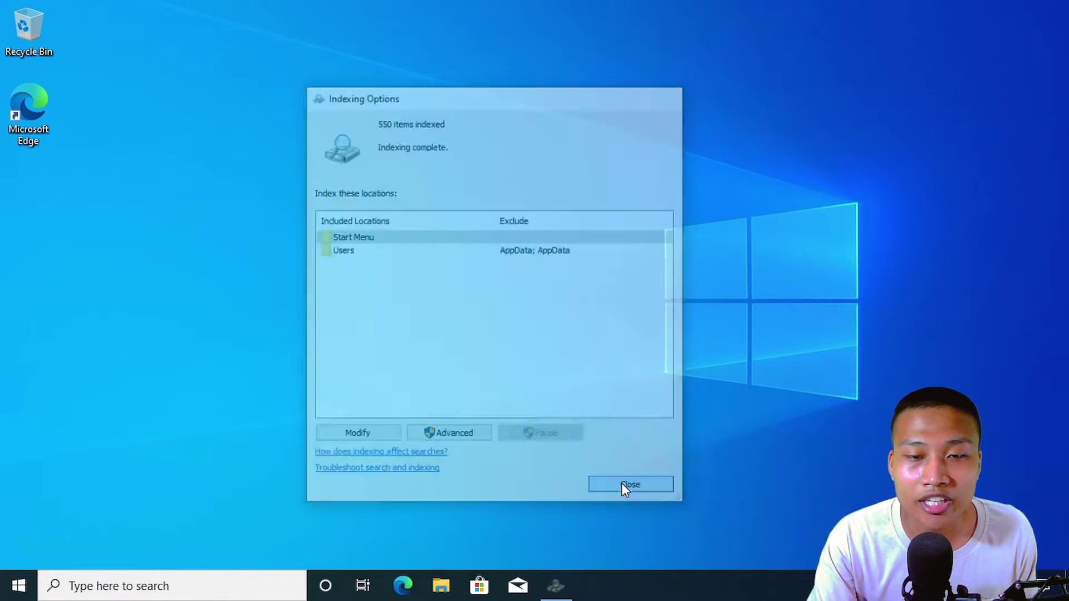
Step: Open the Services console by searching Windows for services.msc
click(236, 579)
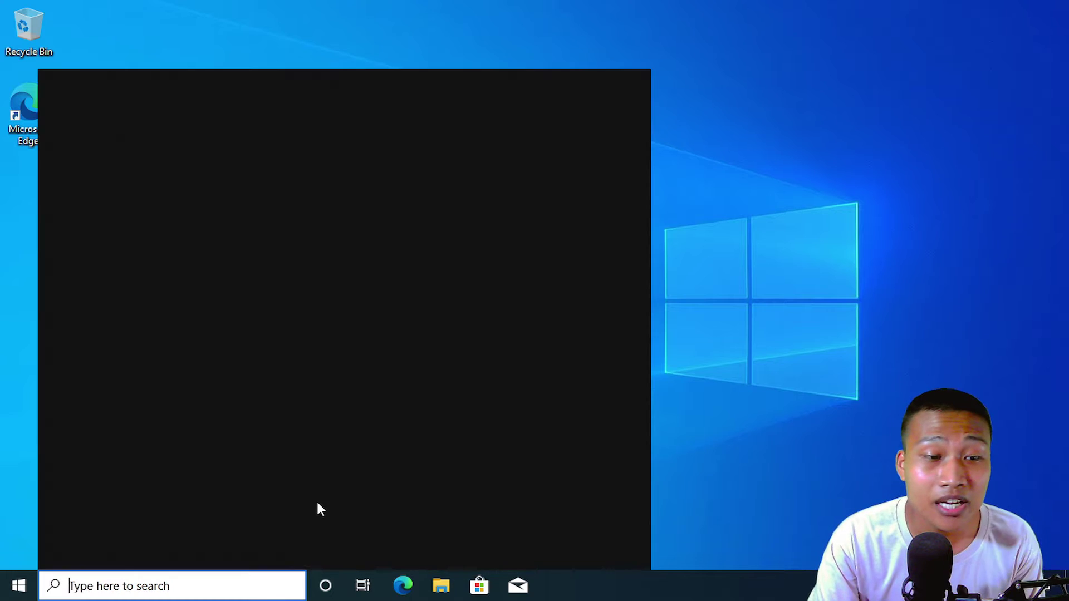
text(serve)
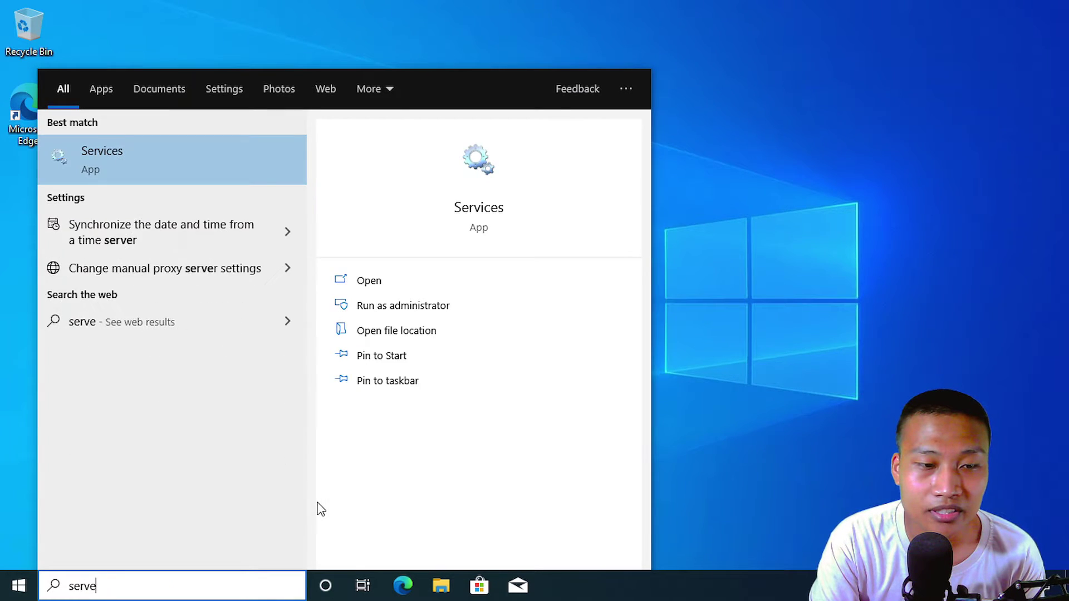
key(BackSpace)
text(ices.msc)
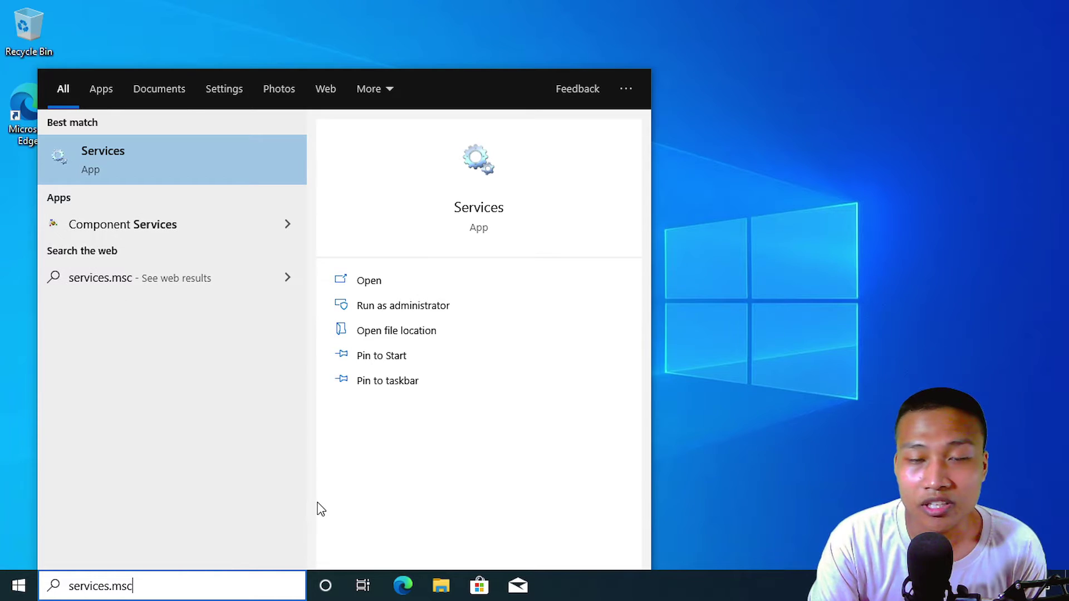
key(Return)
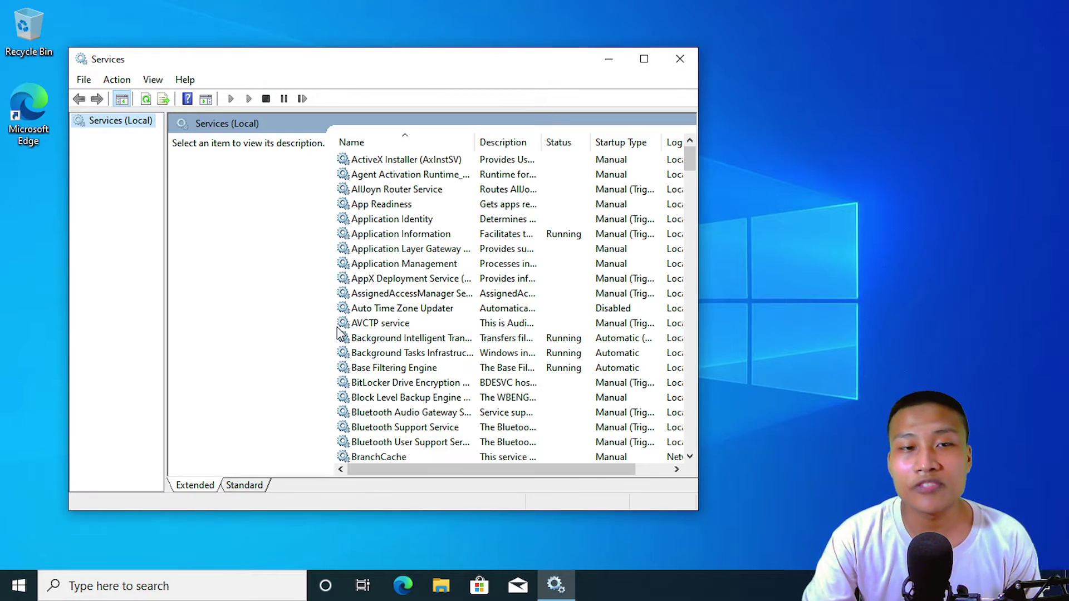
Step: Stop the Windows Search service and set its startup type to Disabled, closing the Services console once applied
drag(689, 154, 681, 445)
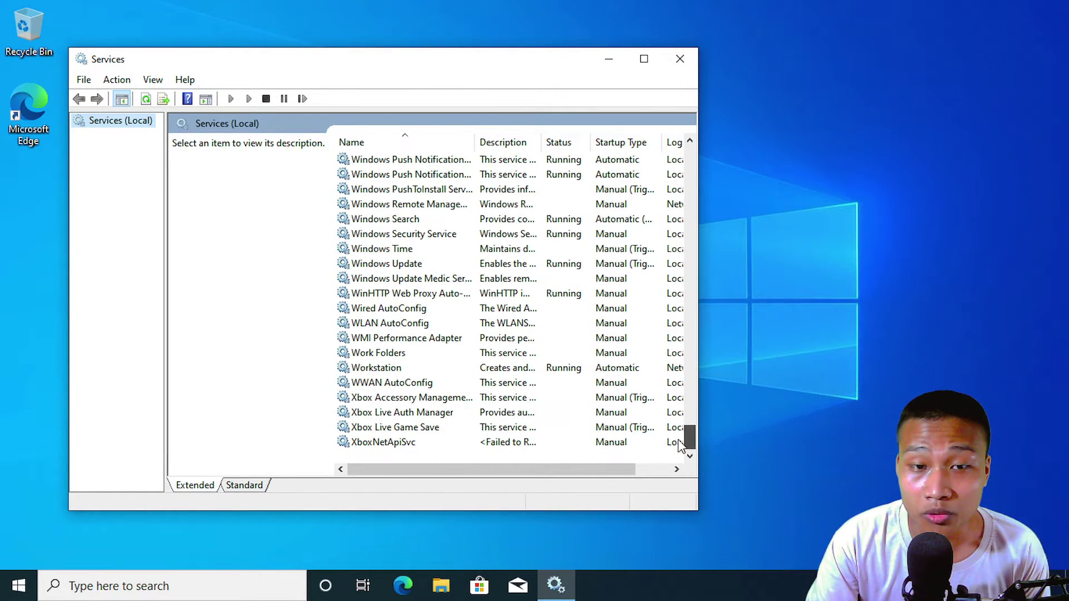
click(405, 222)
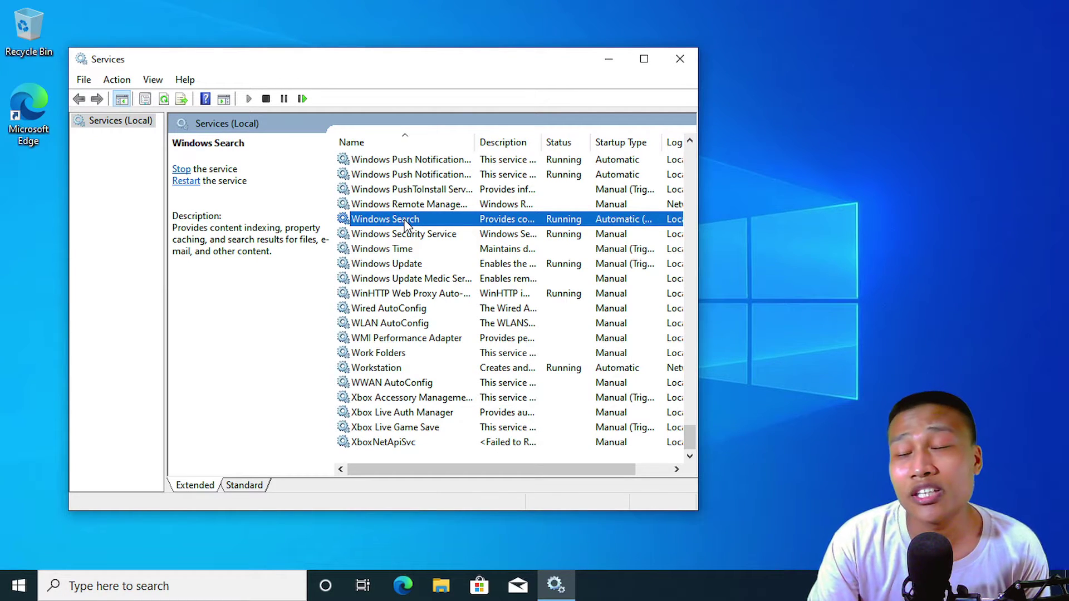
double_click(405, 222)
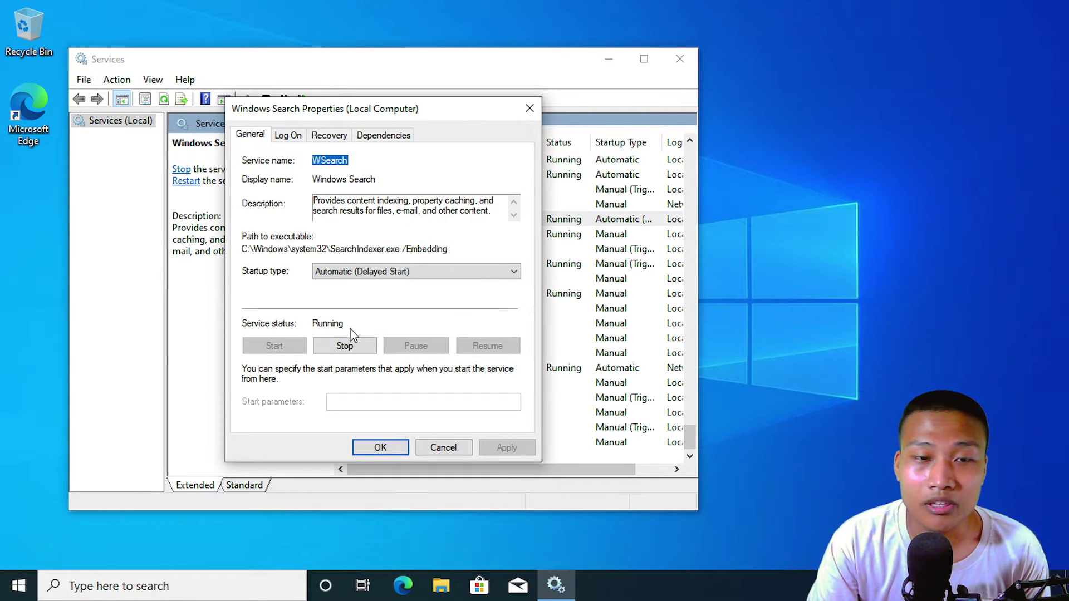
click(356, 342)
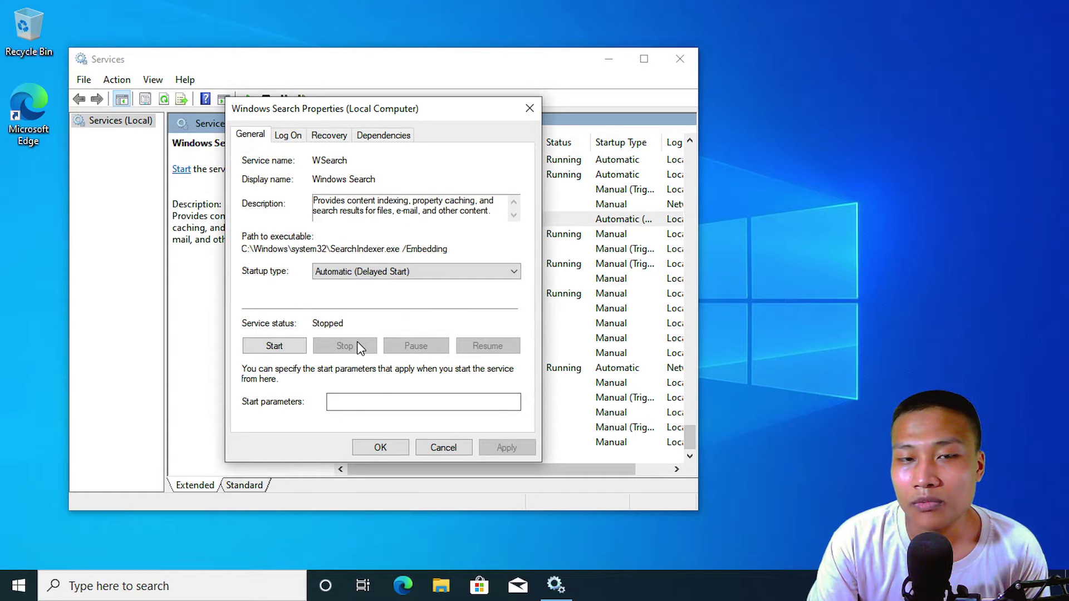
click(388, 271)
click(373, 316)
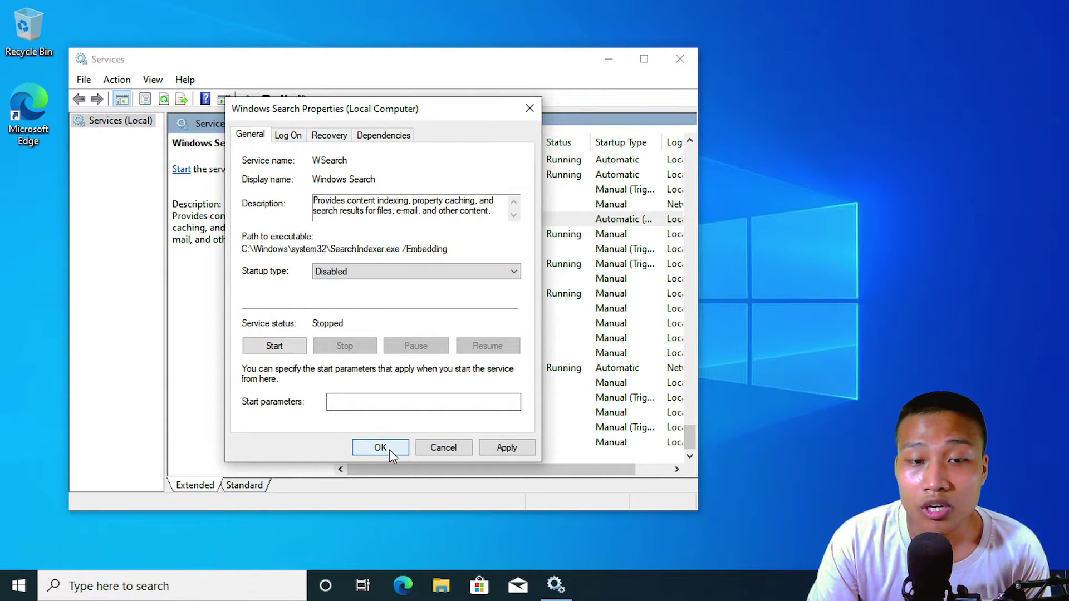
click(389, 450)
click(692, 62)
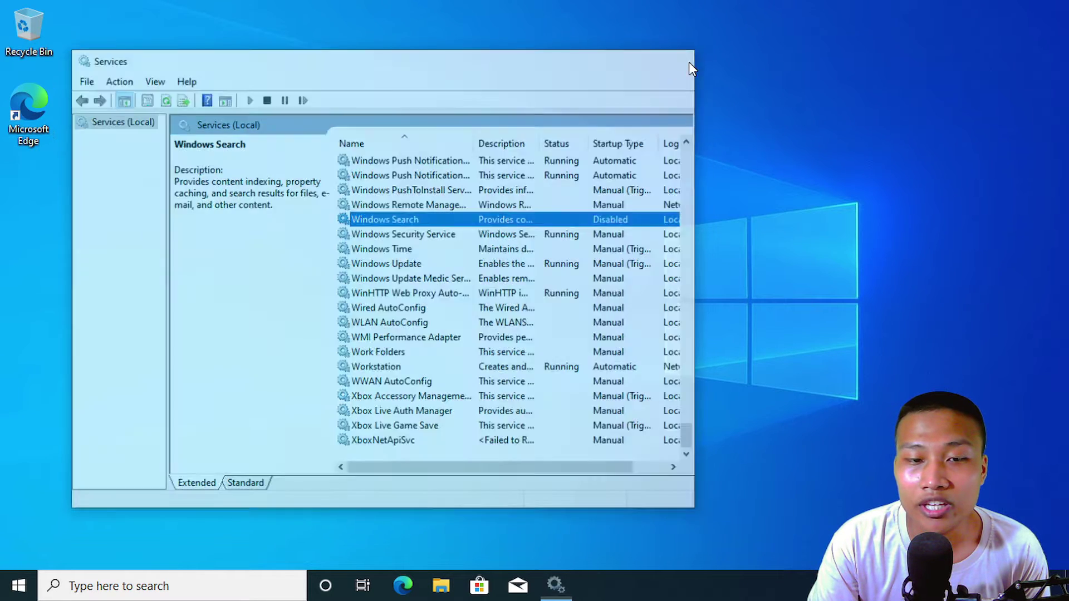
Step: Open Indexing Options by searching Windows for "ind", view the indexing status and included locations, and close it
click(224, 576)
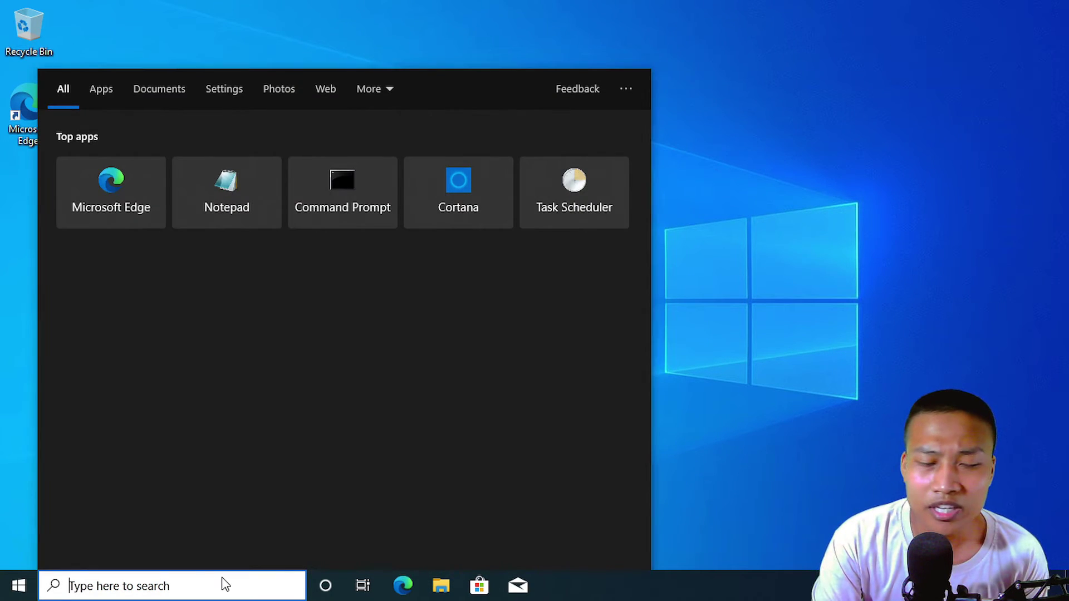
text(ind)
key(Return)
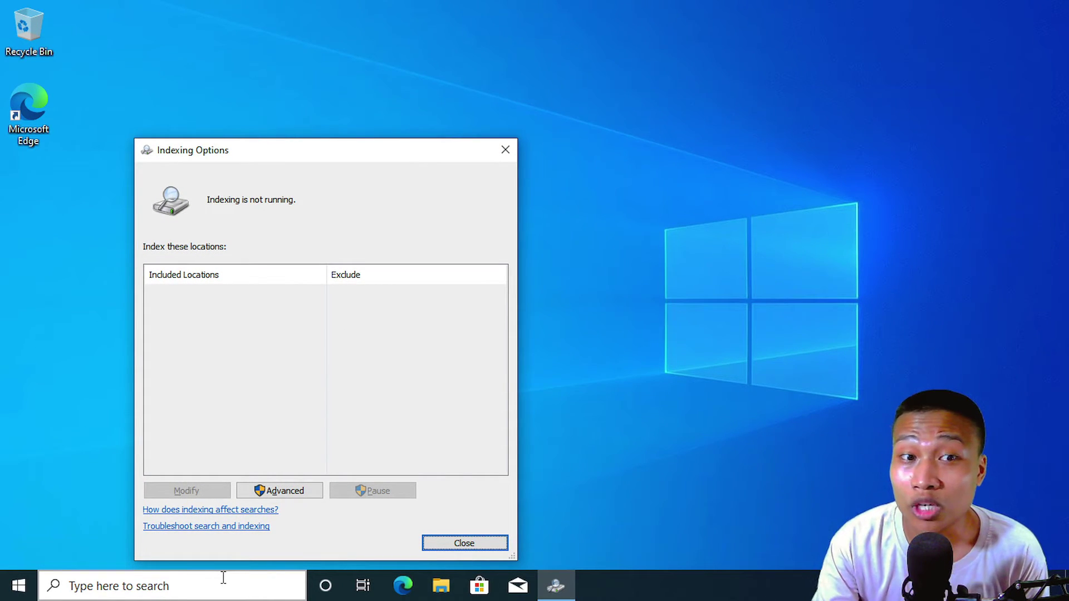
click(507, 151)
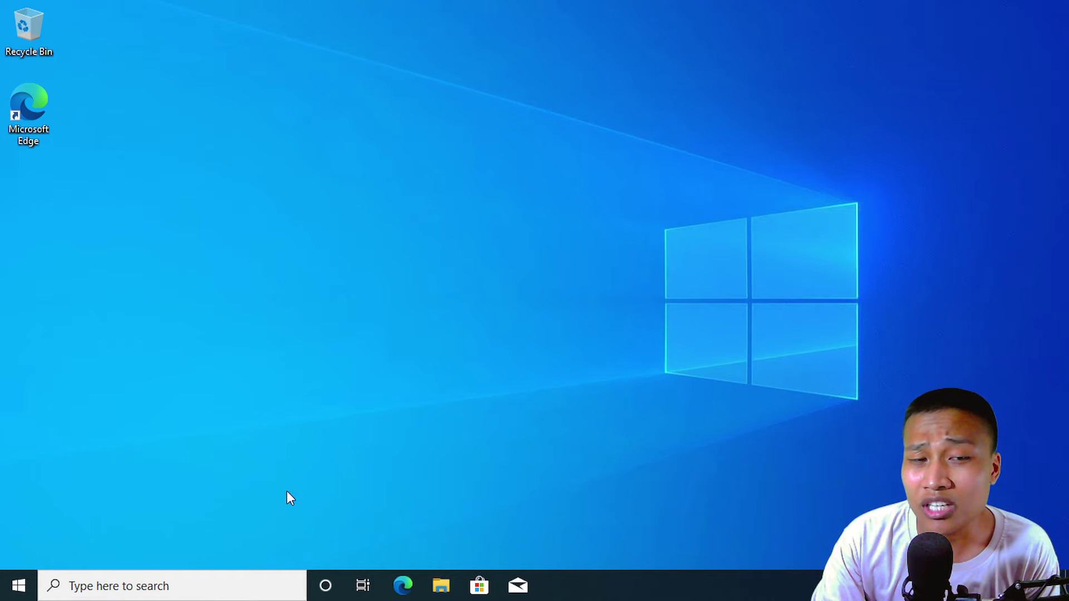
Step: Search Windows for "winver", locate the winver application in C:\Windows\System32 with File Explorer, and close the folder window
click(229, 584)
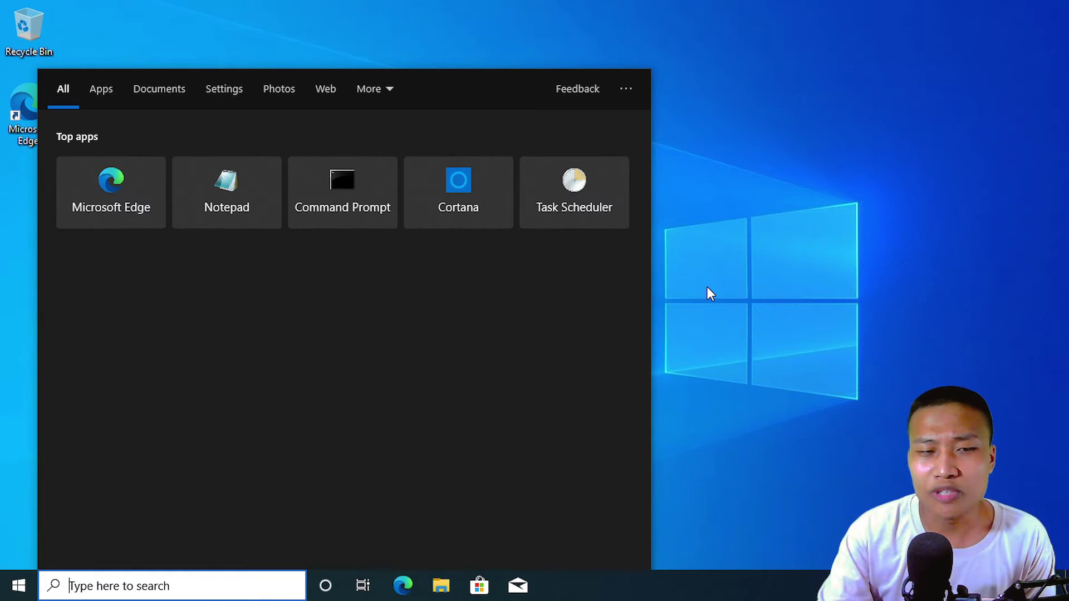
text(winver)
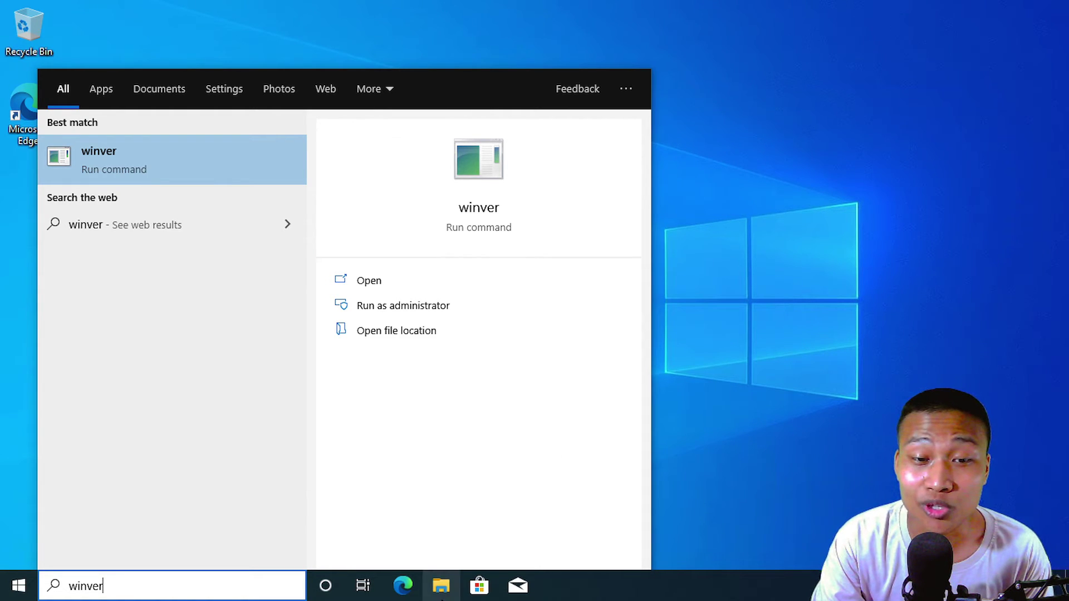
click(440, 592)
click(440, 592)
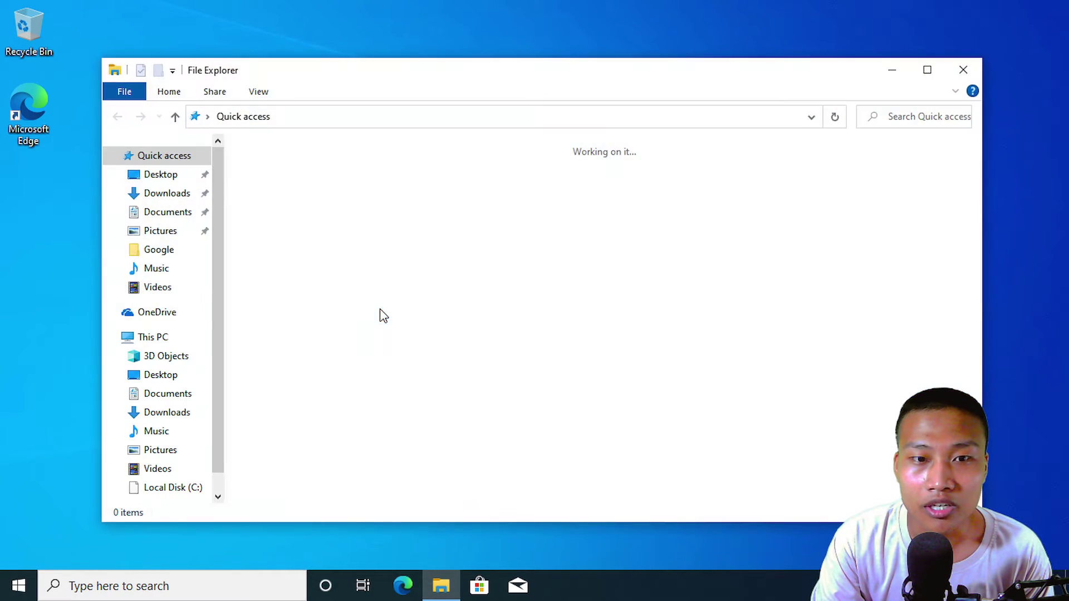
click(161, 488)
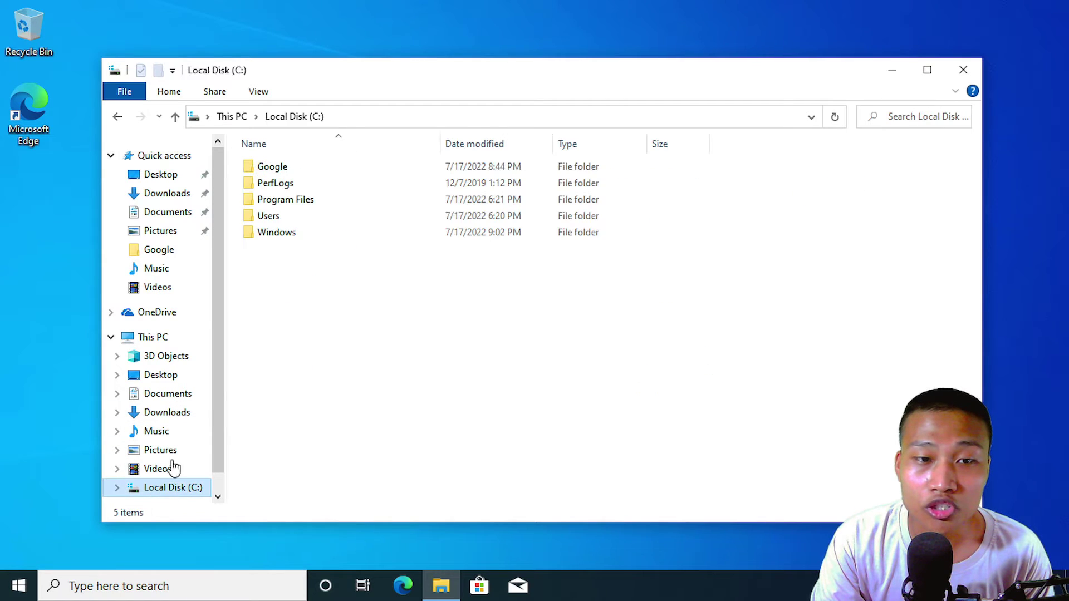
double_click(275, 232)
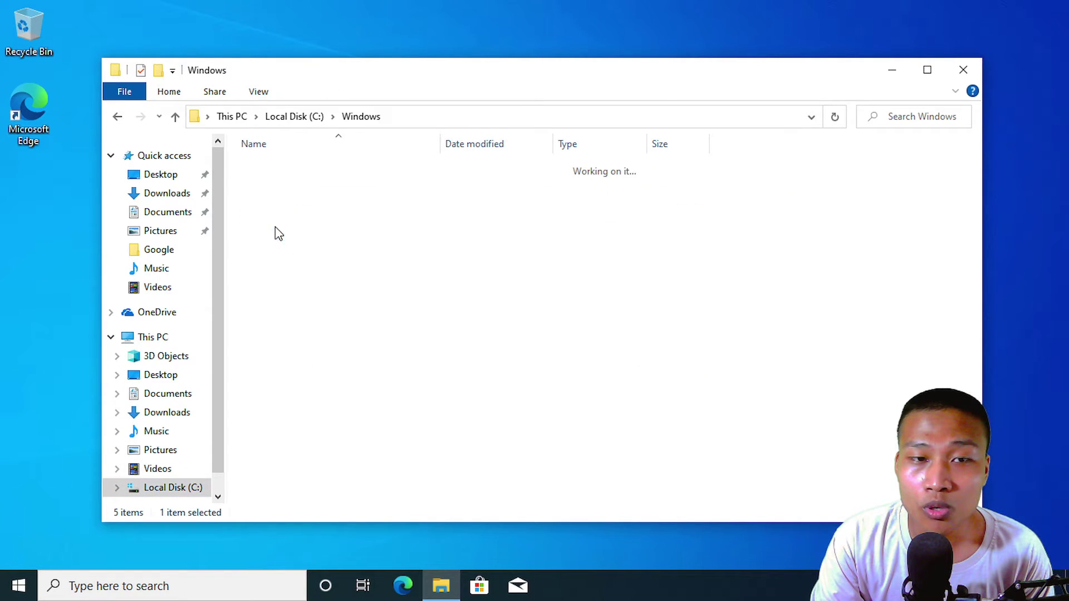
scroll(322, 320, down, 10)
scroll(322, 319, down, 6)
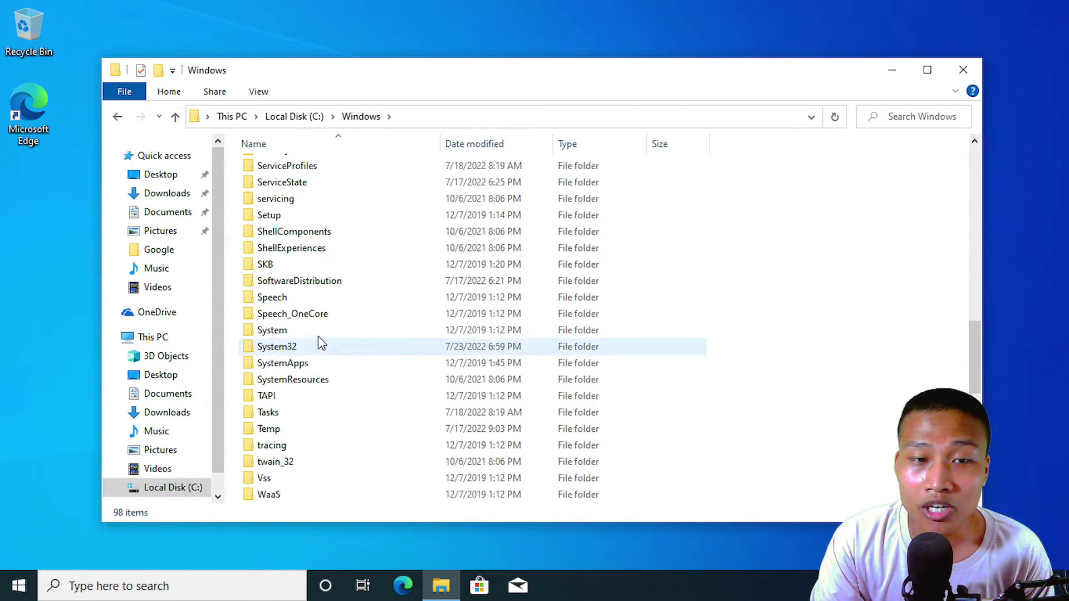
double_click(310, 345)
text(winver)
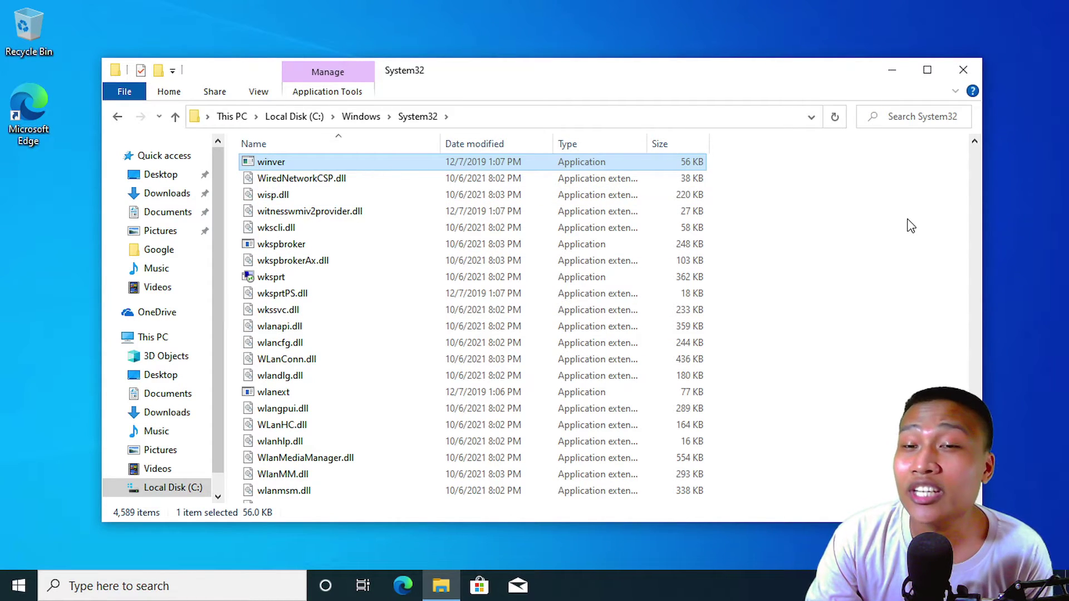
click(963, 70)
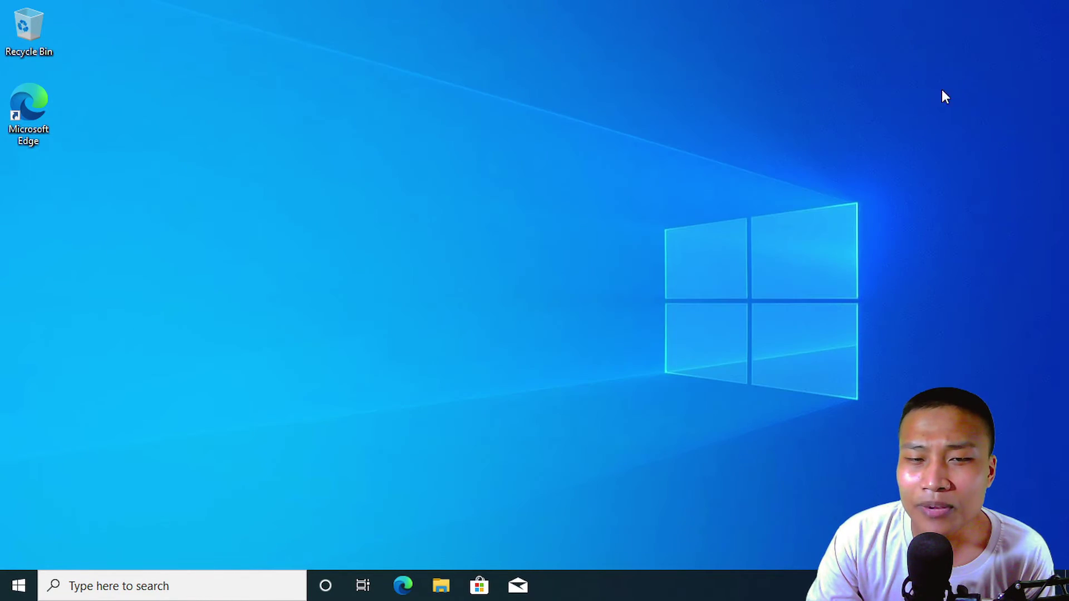
Step: Open Task Manager in its detailed view and examine the Search entry and its neighbours among the background processes
right_click(622, 577)
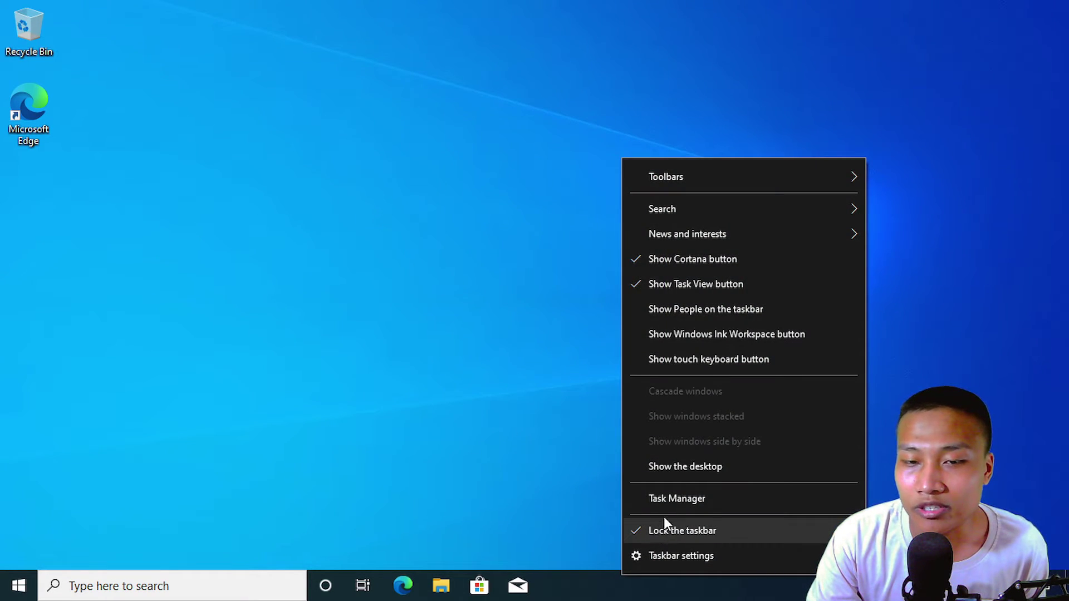
click(670, 499)
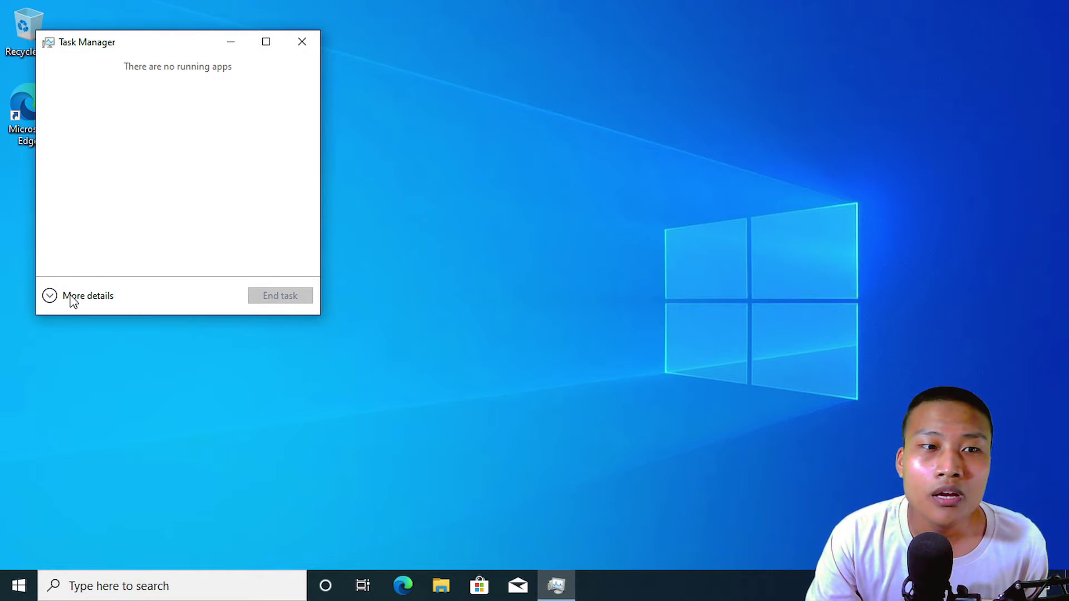
click(71, 297)
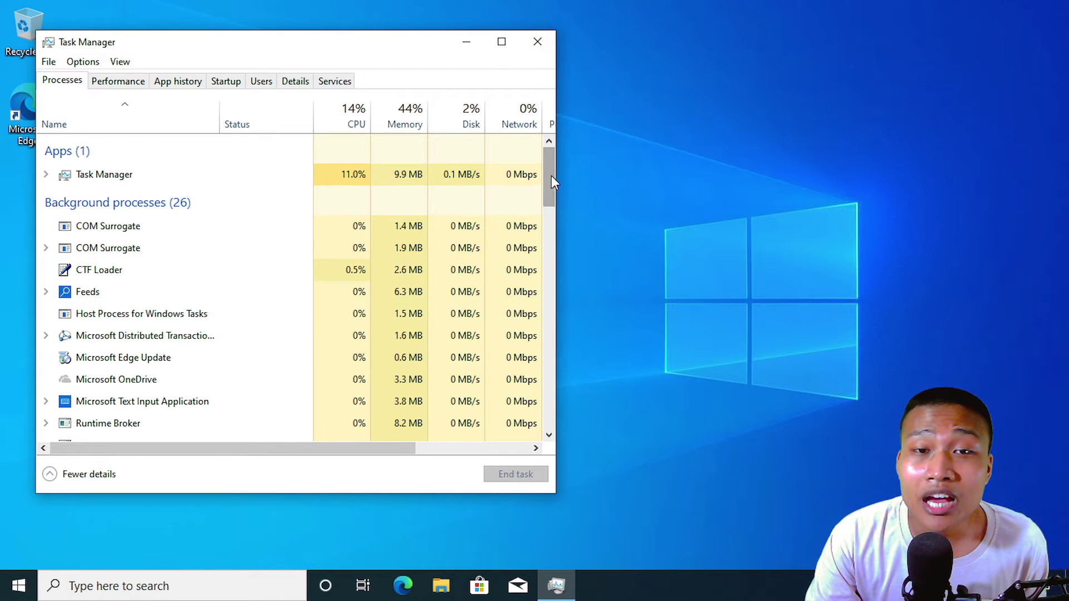
drag(546, 168, 549, 259)
drag(549, 249, 550, 225)
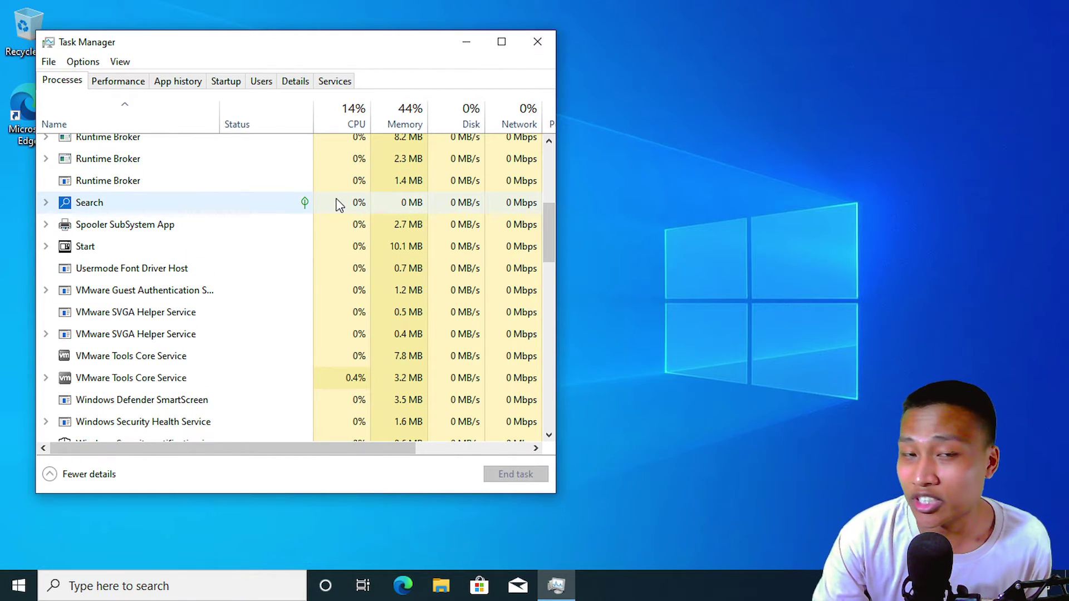
click(143, 204)
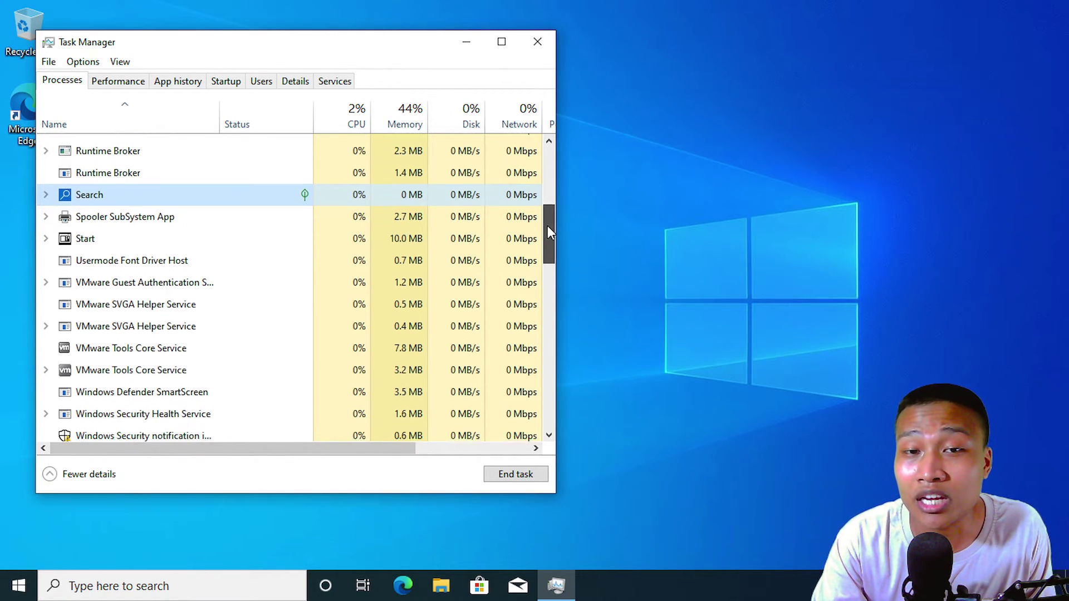
drag(547, 226, 546, 208)
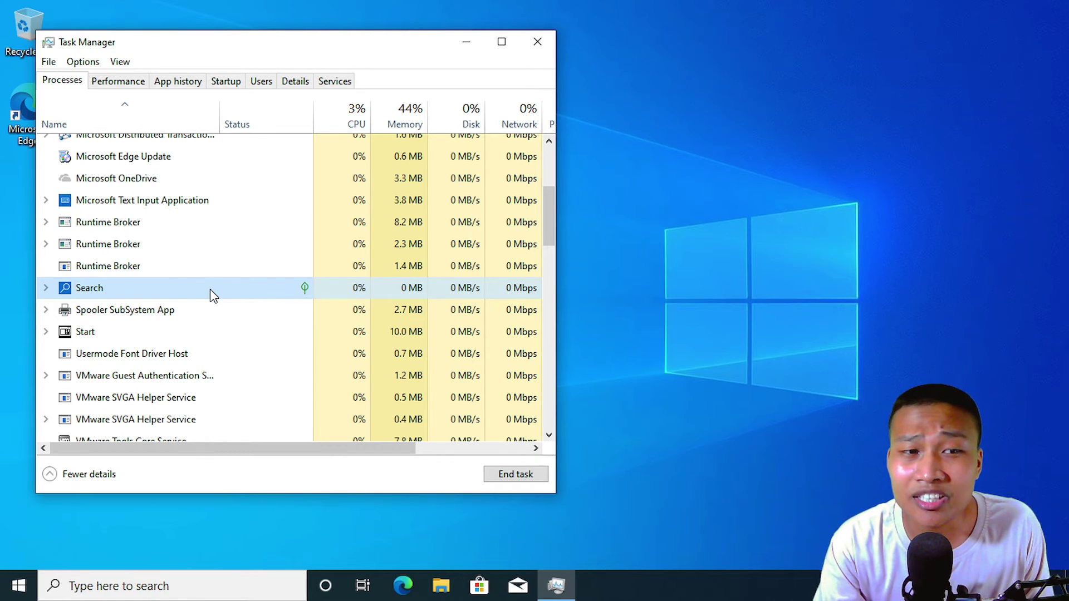
drag(553, 236, 552, 255)
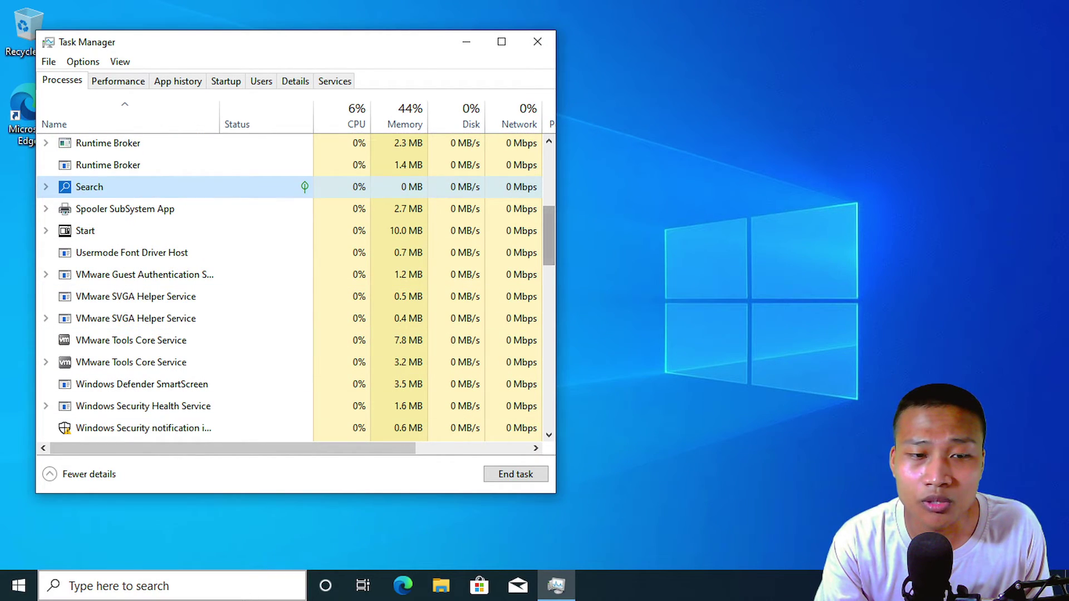
Step: Open the Services console by searching Windows for "servi"
click(244, 590)
text(serv)
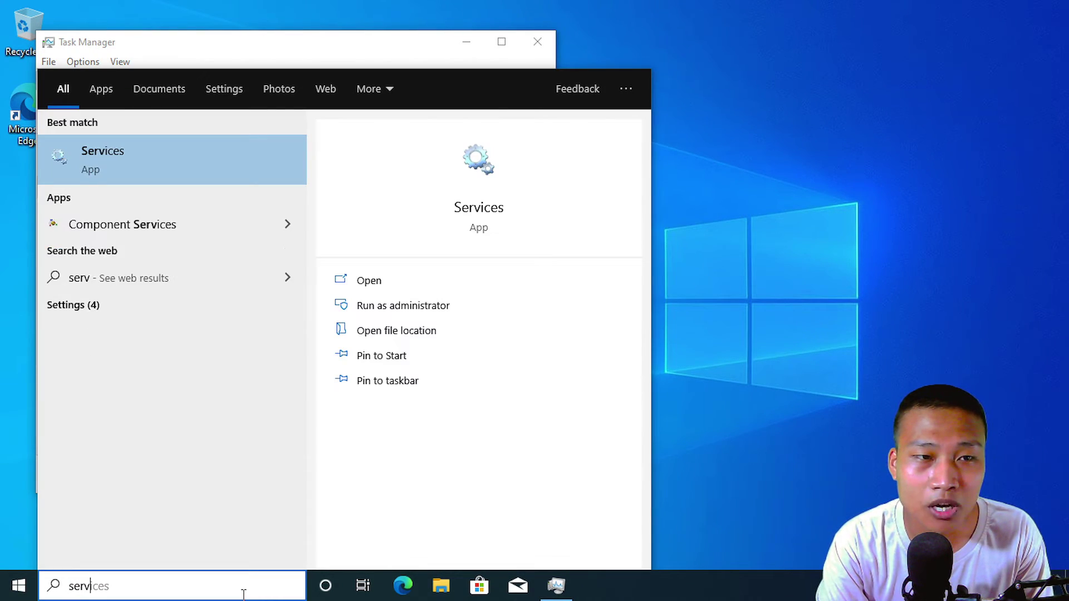
text(i)
key(Return)
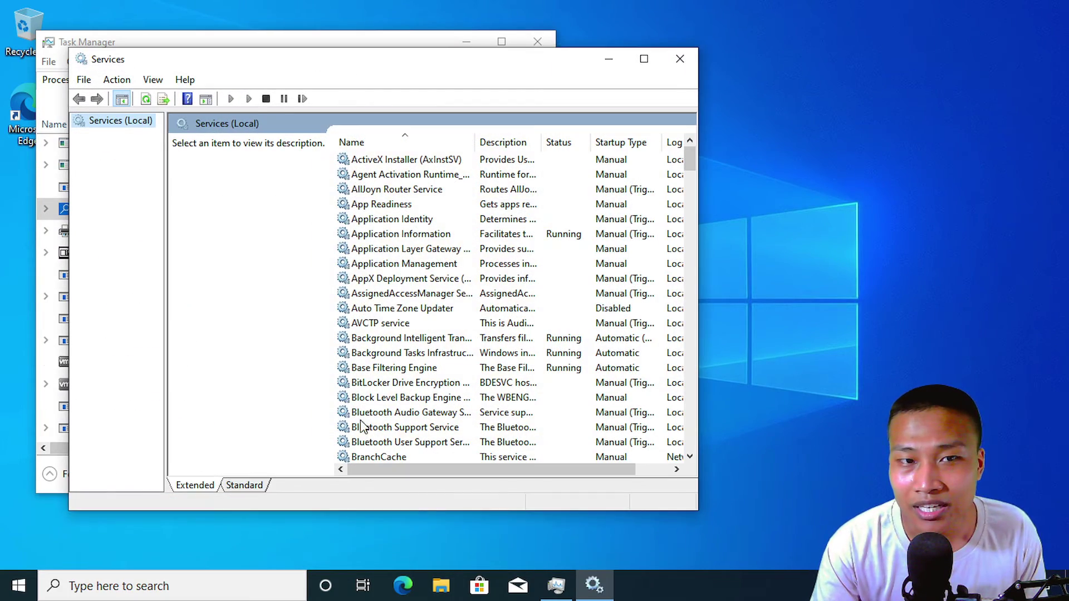
Step: Set the Windows Search service's startup type to Automatic (Delayed Start), apply it, and start the service
drag(691, 152, 700, 423)
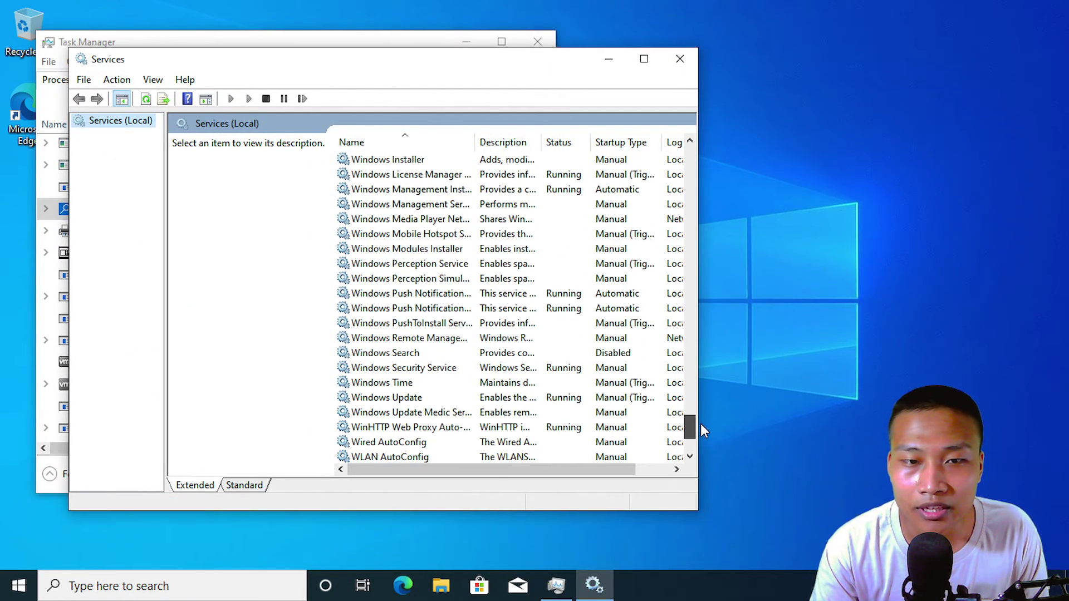
double_click(409, 353)
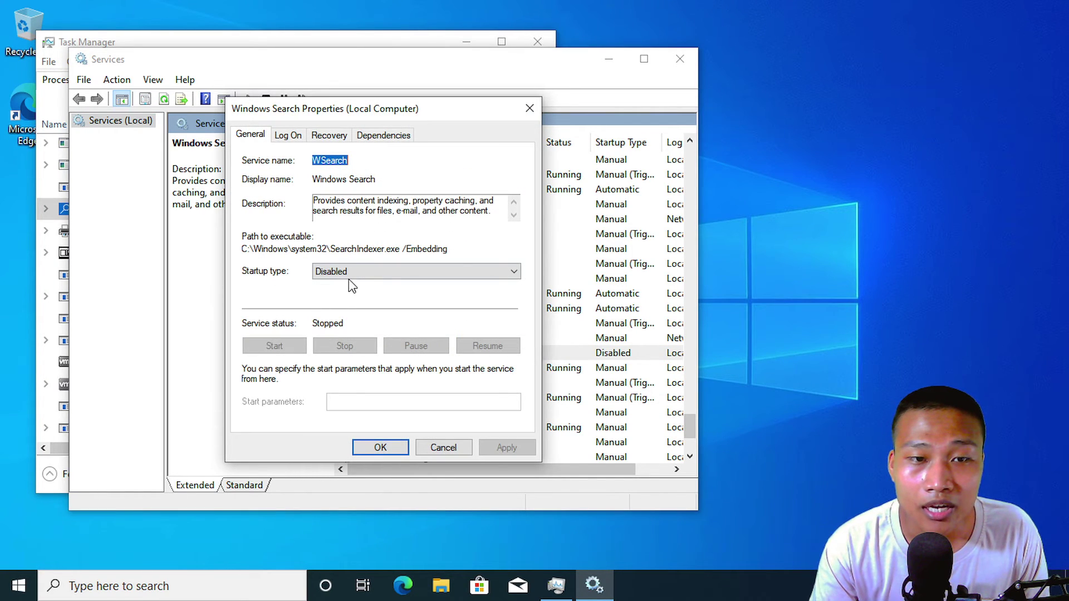
click(349, 278)
click(354, 282)
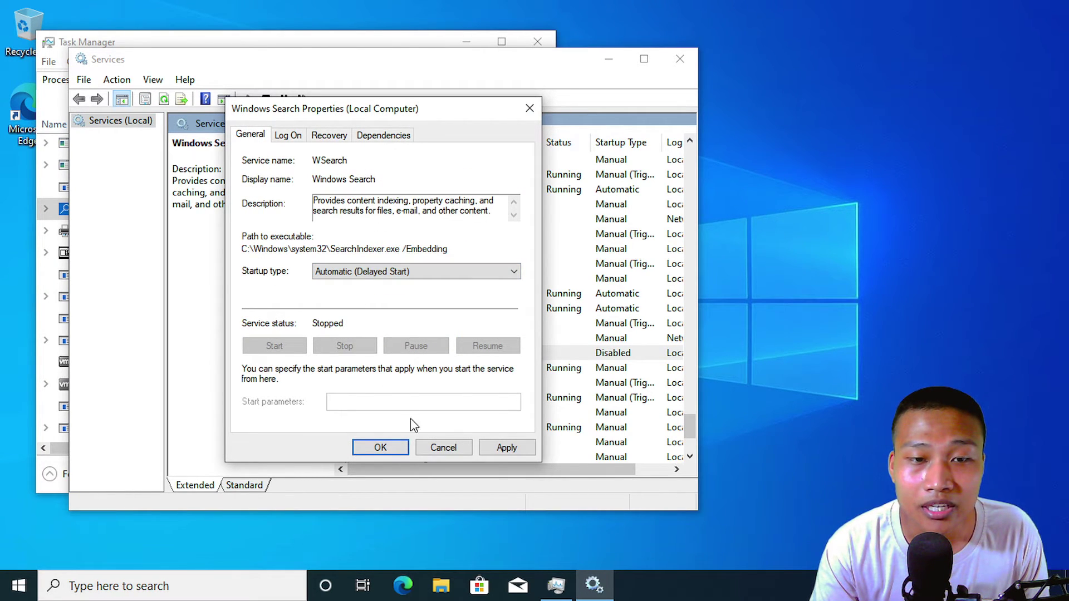
click(504, 446)
click(293, 349)
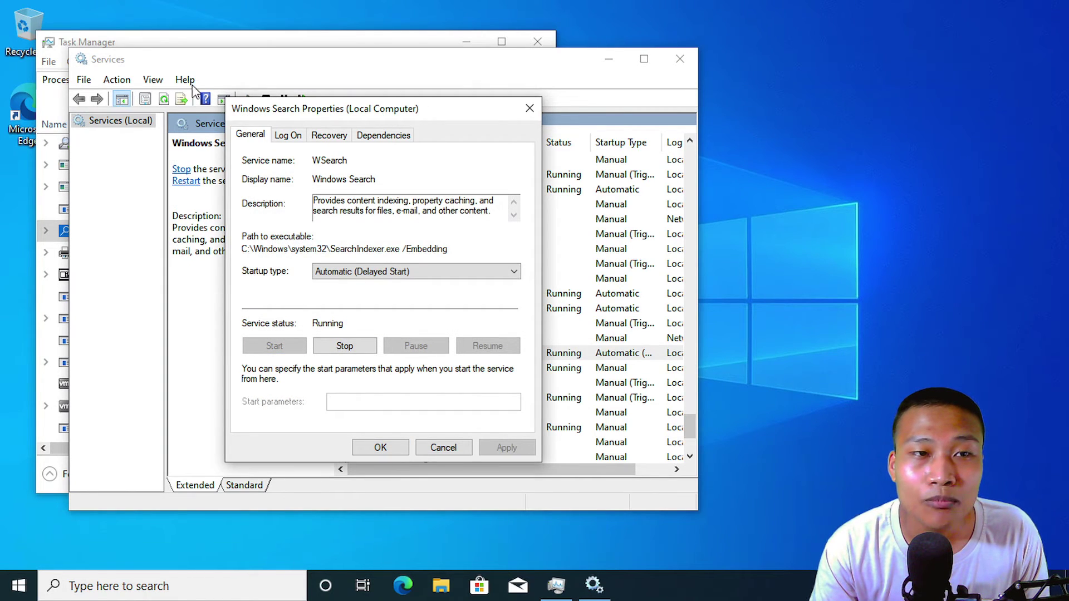
Step: Examine the Microsoft Windows Search Indexer process in Task Manager, checking the Windows Search entry in the Services console as well
click(195, 43)
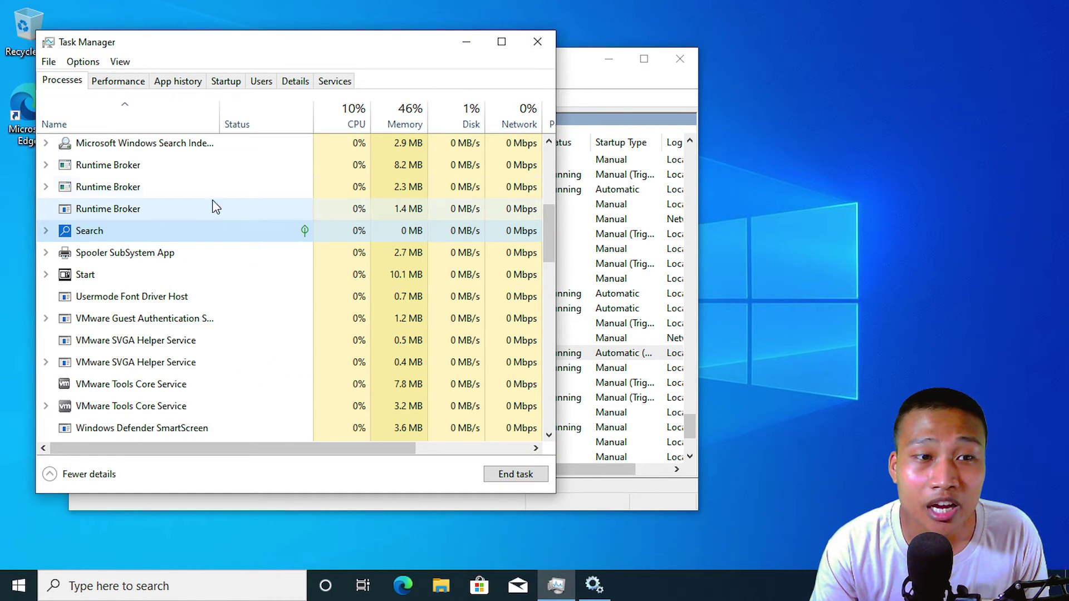
click(186, 168)
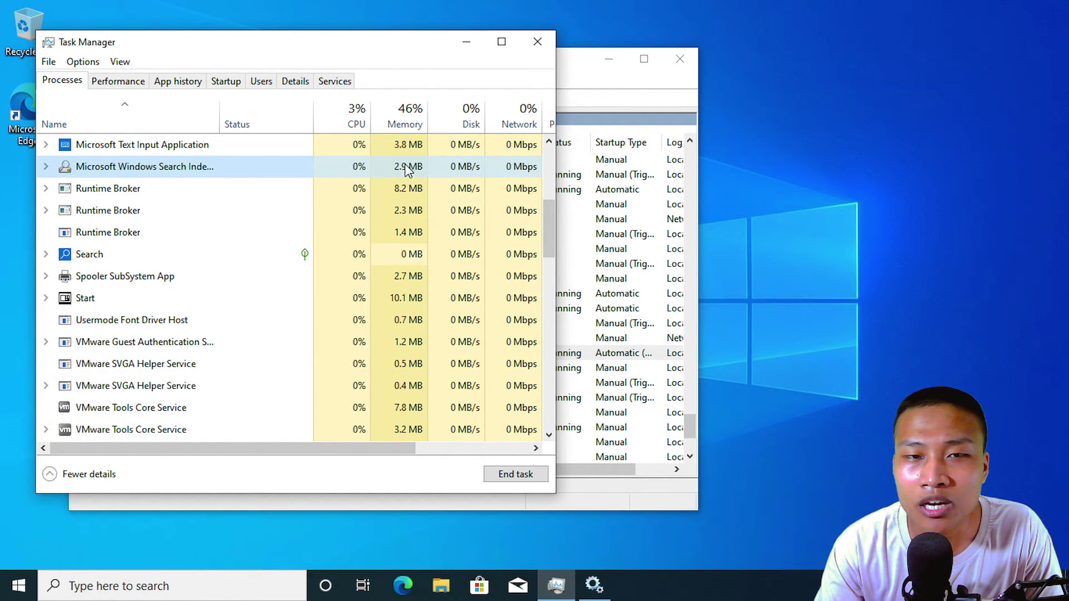
mouse_move(546, 232)
mouse_down()
mouse_move(553, 275)
mouse_move(546, 228)
mouse_up()
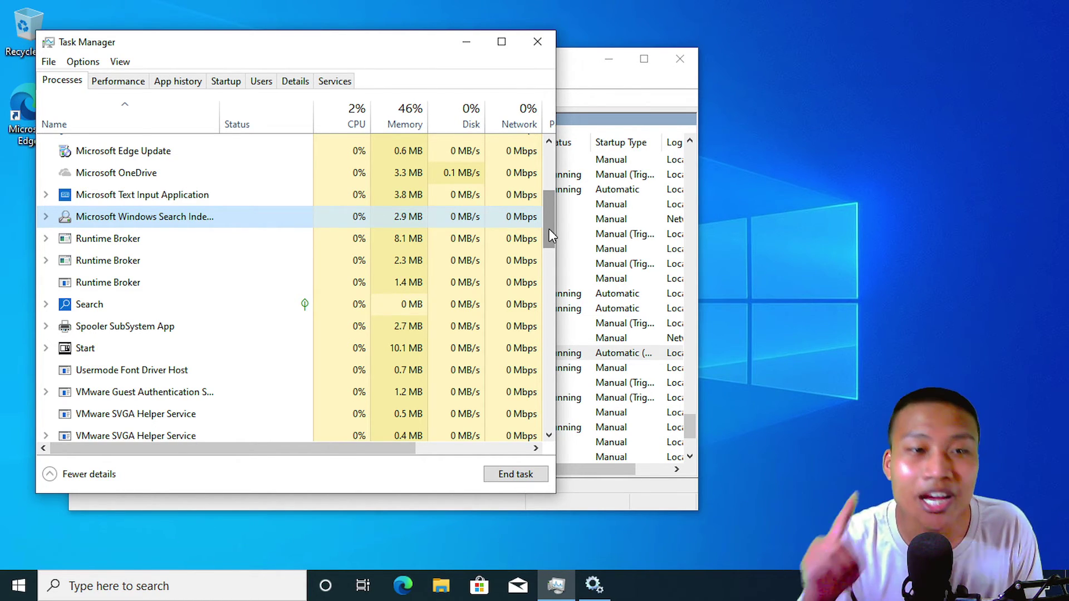
click(693, 430)
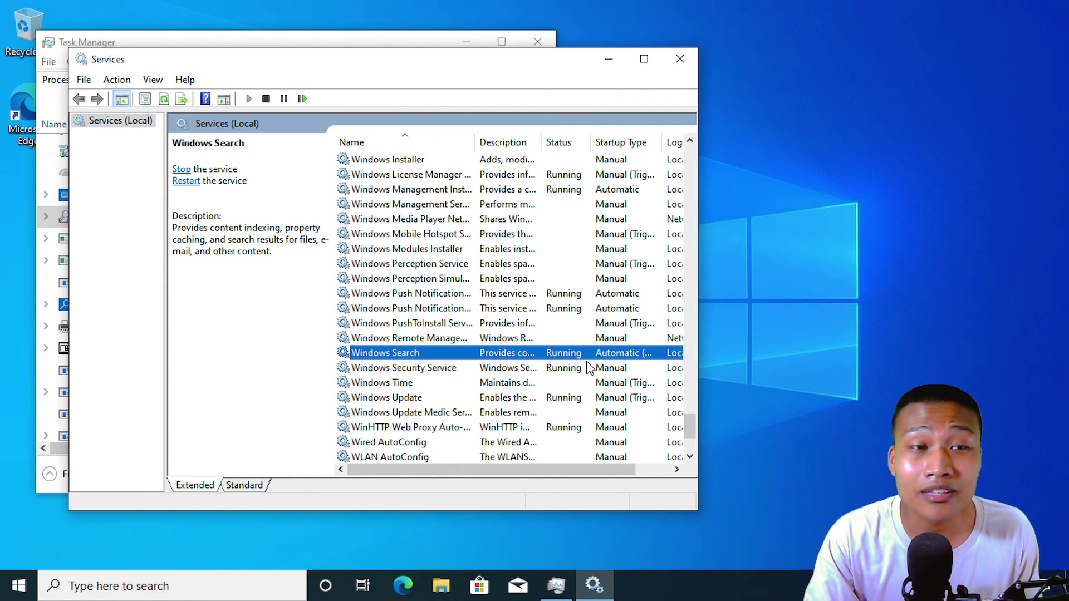
click(165, 42)
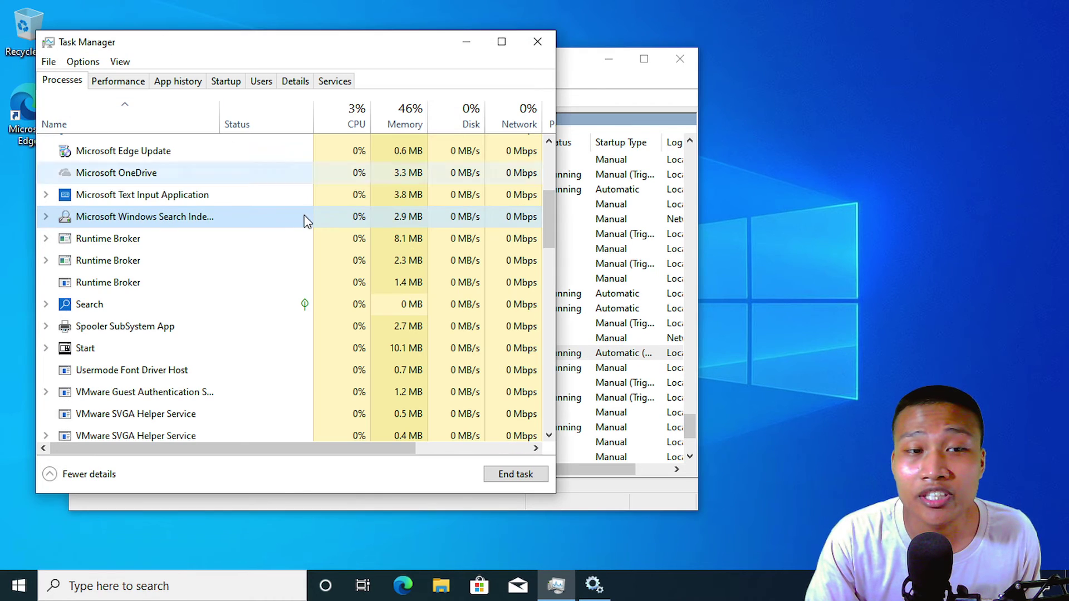